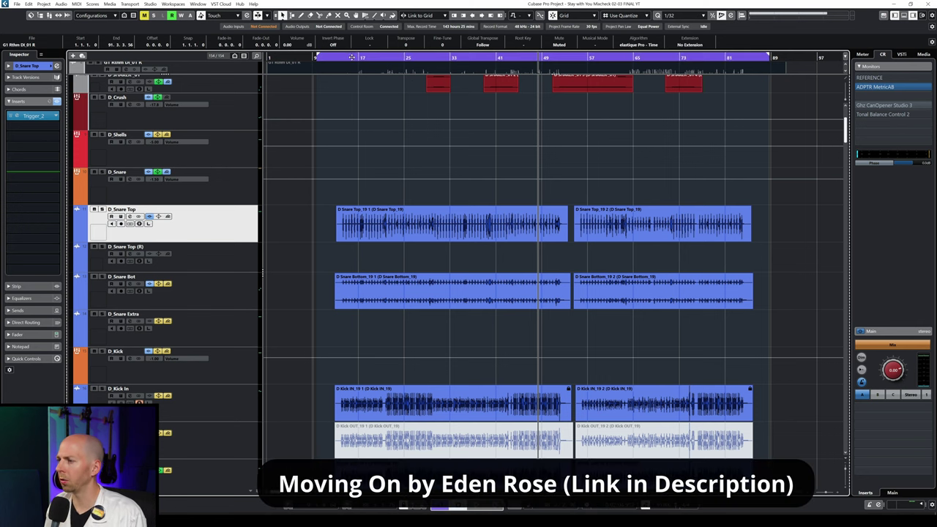
Zoom into the timeline and play the drums from further into the song, scrolling through the drum tracks
{"action": "left_click_drag", "start_coordinate": [356, 59], "coordinate": [344, 71]}
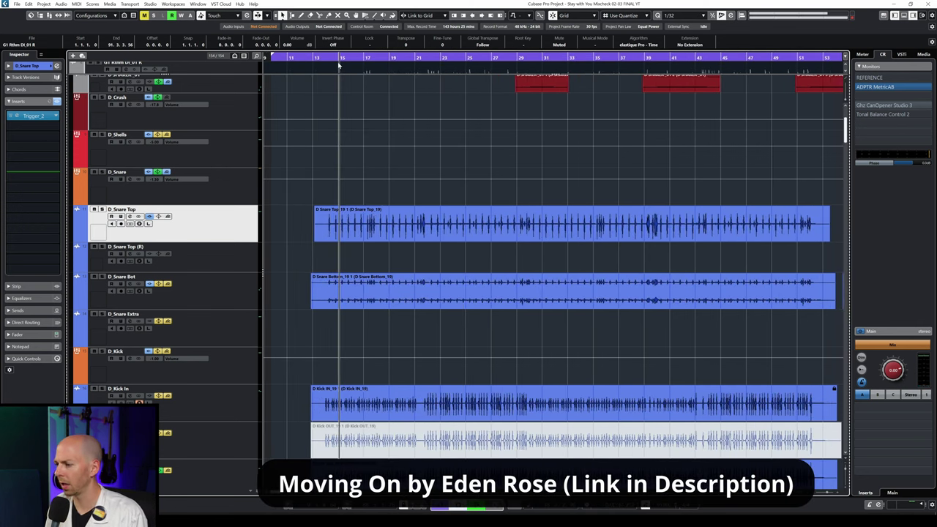
{"action": "key", "text": "space"}
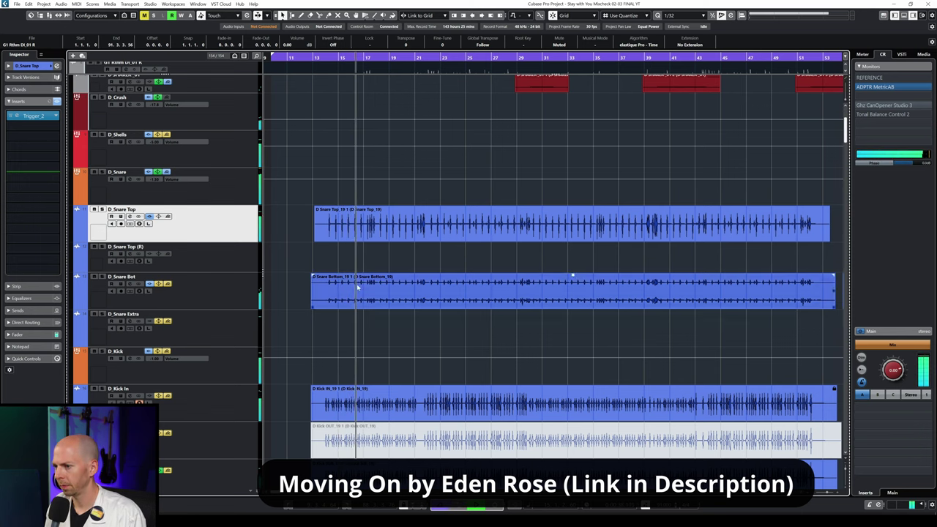
{"action": "scroll", "coordinate": [180, 189], "scroll_direction": "up", "scroll_amount": 5}
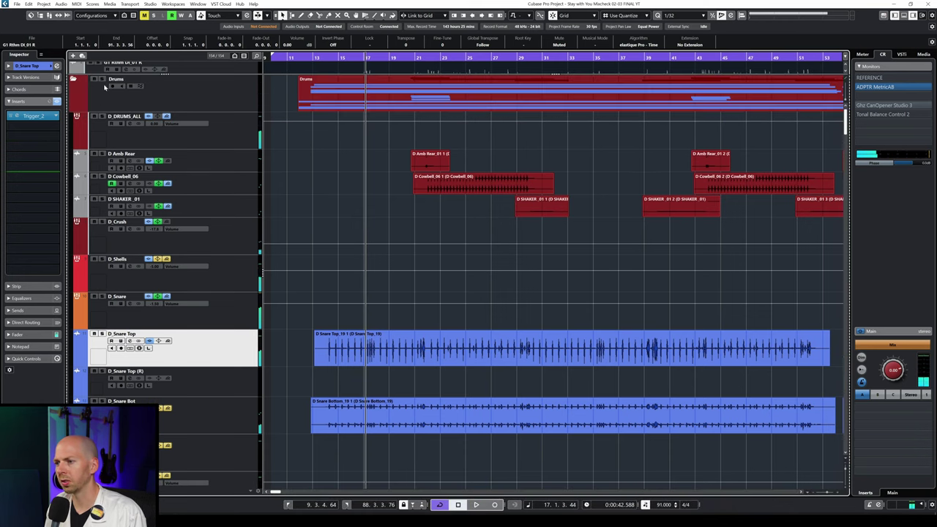
{"action": "left_click", "coordinate": [382, 399]}
{"action": "key", "text": "space"}
{"action": "scroll", "coordinate": [484, 399], "scroll_direction": "down", "scroll_amount": 3}
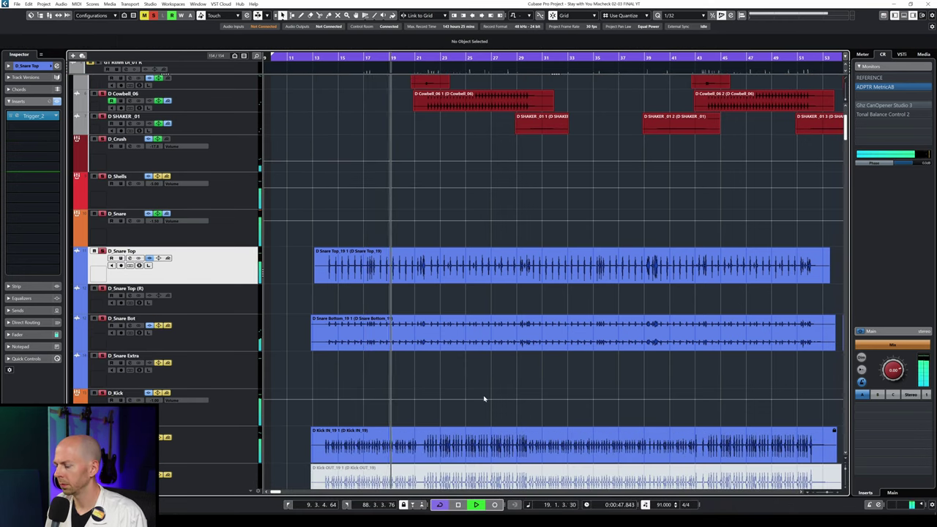
{"action": "scroll", "coordinate": [484, 395], "scroll_direction": "down", "scroll_amount": 4}
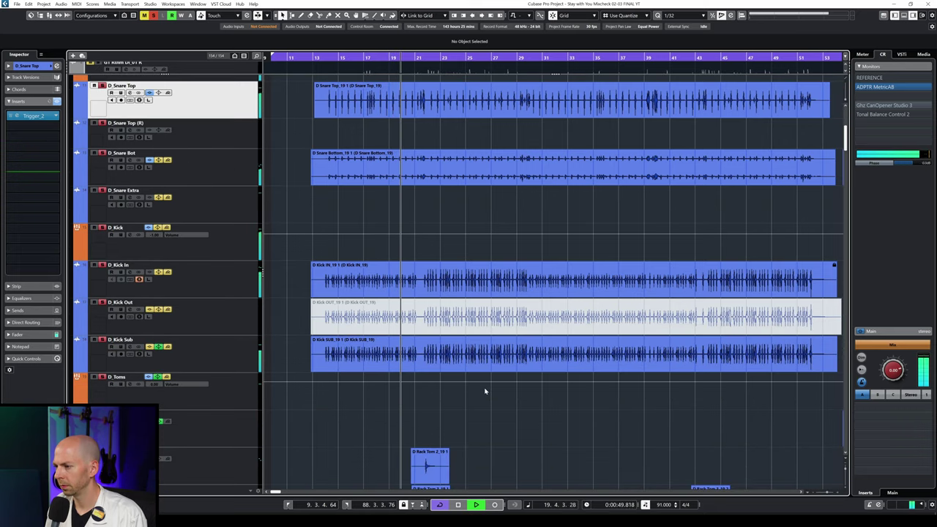
{"action": "scroll", "coordinate": [484, 388], "scroll_direction": "down", "scroll_amount": 6}
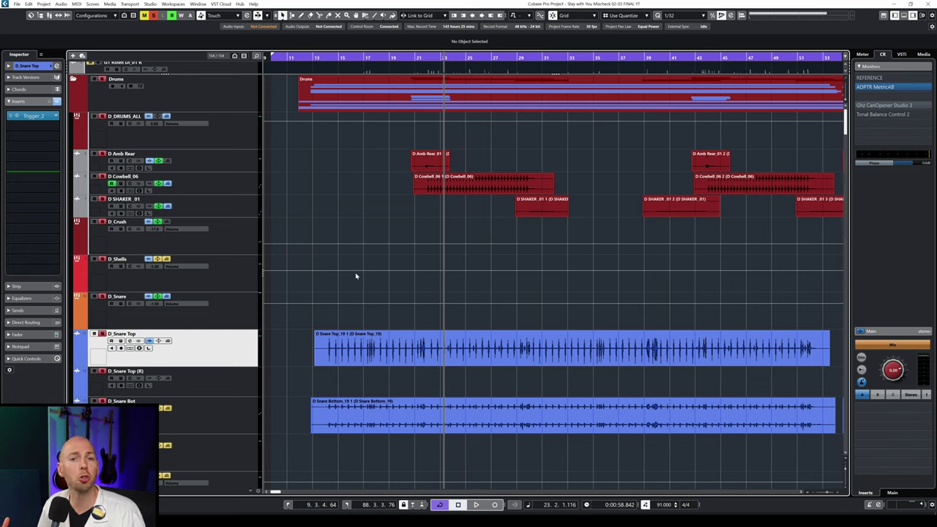
Bypass Trigger_2 on D Snare Top and play the mix without the triggered snare
{"action": "left_click", "coordinate": [10, 117]}
{"action": "left_click", "coordinate": [366, 359]}
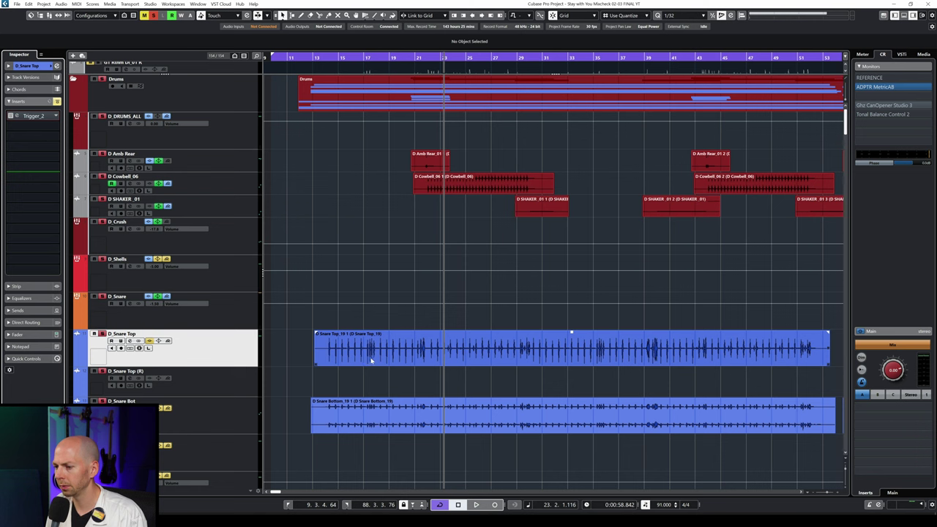
{"action": "key", "text": "space"}
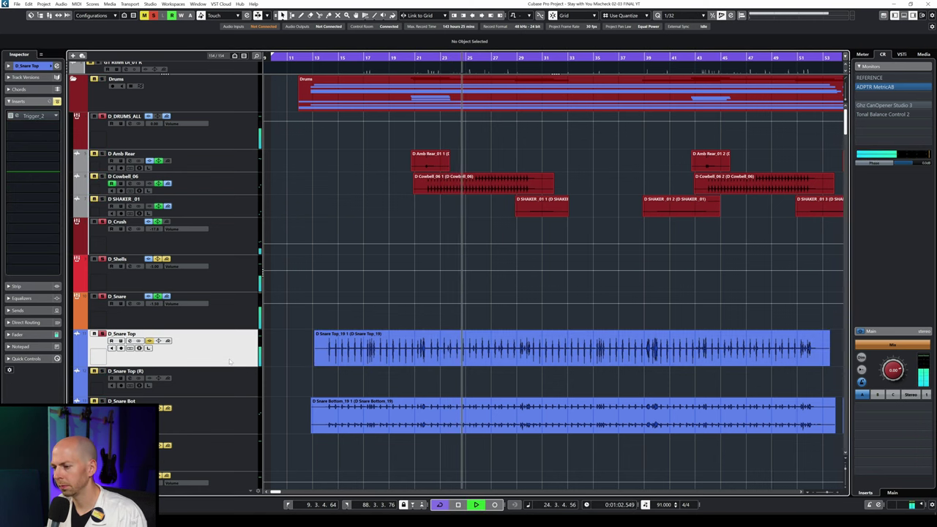
{"action": "key", "text": "space"}
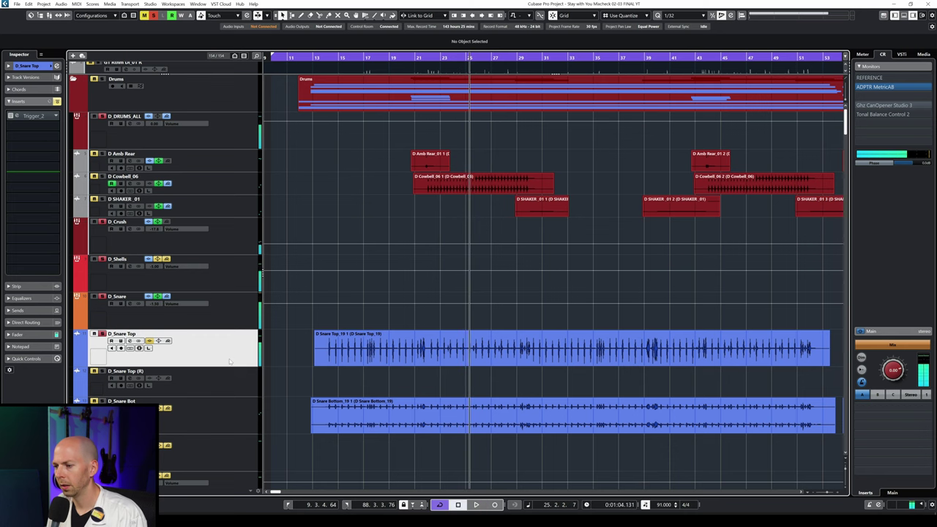
Select the D Cymb track and listen back to the cymbals
{"action": "scroll", "coordinate": [230, 354], "scroll_direction": "down", "scroll_amount": 3}
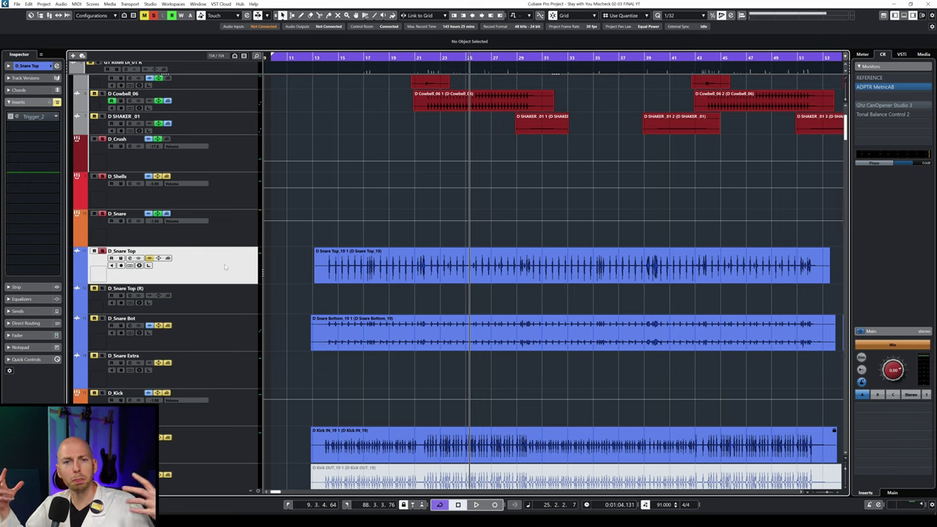
{"action": "scroll", "coordinate": [379, 350], "scroll_direction": "down", "scroll_amount": 9}
{"action": "scroll", "coordinate": [329, 345], "scroll_direction": "down", "scroll_amount": 12}
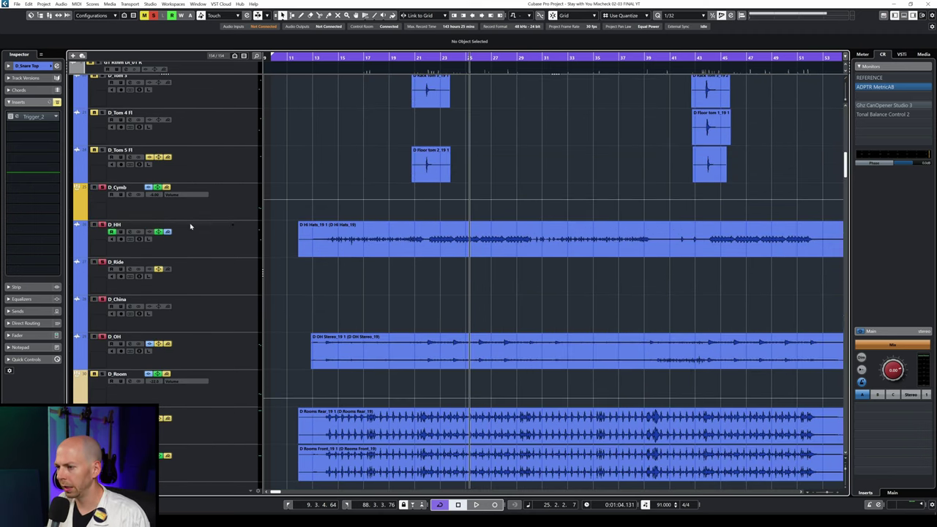
{"action": "left_click", "coordinate": [191, 208]}
{"action": "key", "text": "space"}
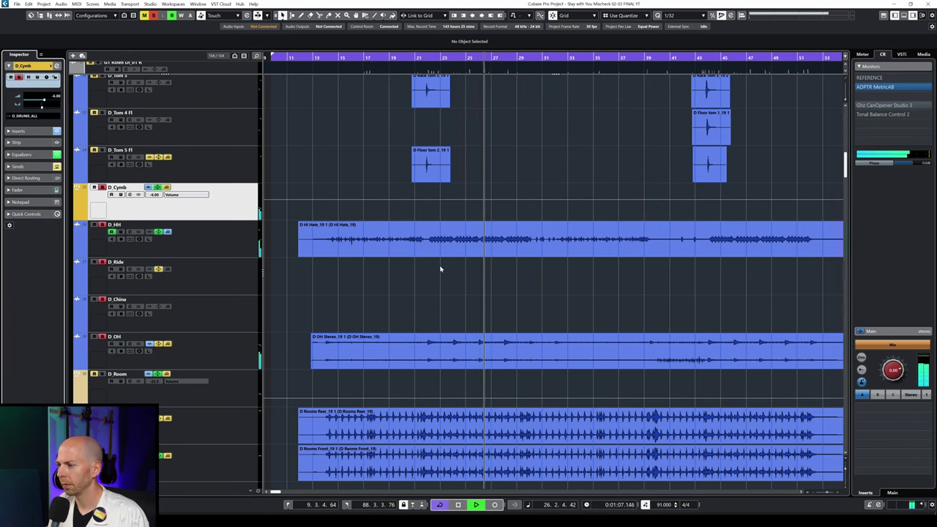
{"action": "key", "text": "space"}
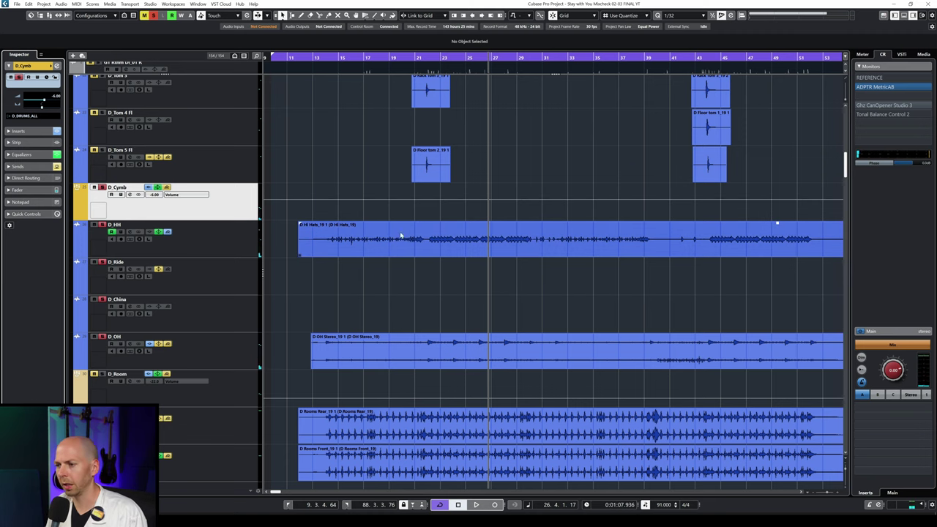
Select the D Room track and play the rooms and overheads past bar 28
{"action": "scroll", "coordinate": [198, 388], "scroll_direction": "down", "scroll_amount": 2}
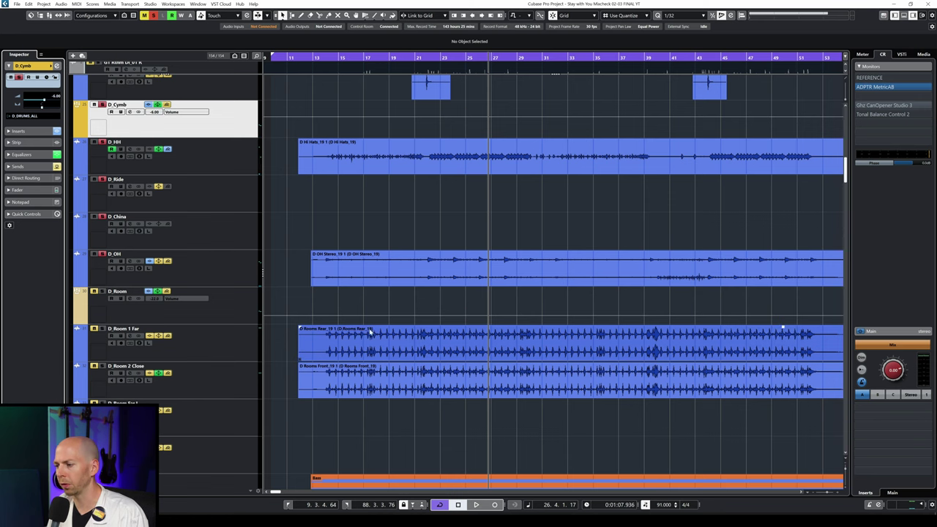
{"action": "left_click", "coordinate": [224, 317]}
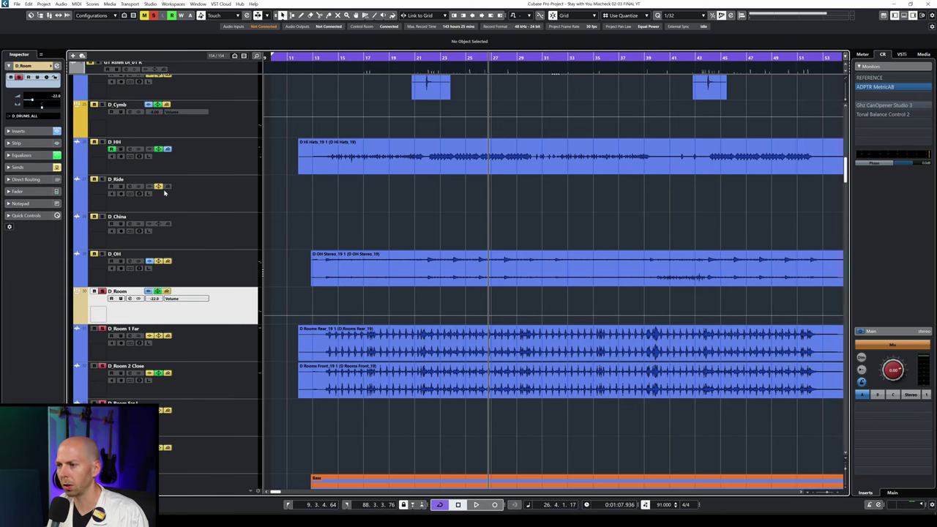
{"action": "scroll", "coordinate": [152, 226], "scroll_direction": "up", "scroll_amount": 5}
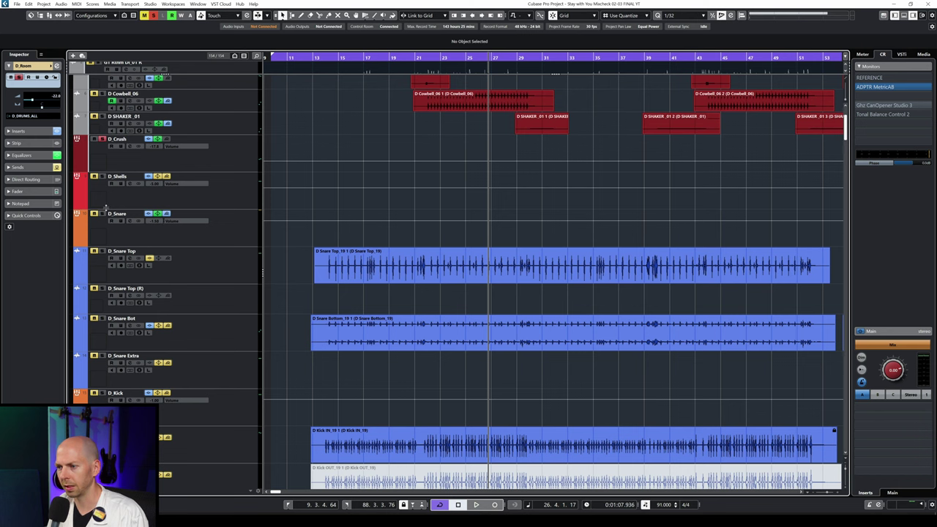
{"action": "key", "text": "space"}
{"action": "scroll", "coordinate": [268, 327], "scroll_direction": "down", "scroll_amount": 8}
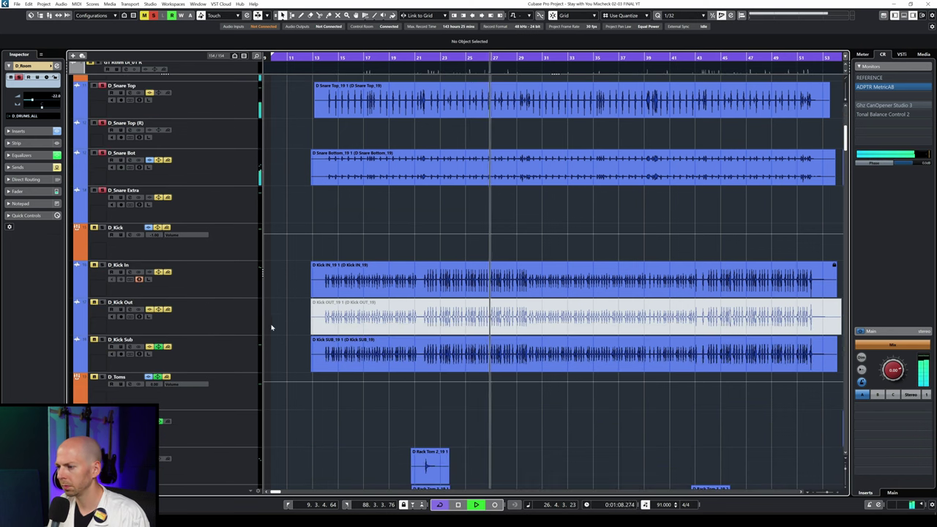
{"action": "scroll", "coordinate": [308, 353], "scroll_direction": "down", "scroll_amount": 8}
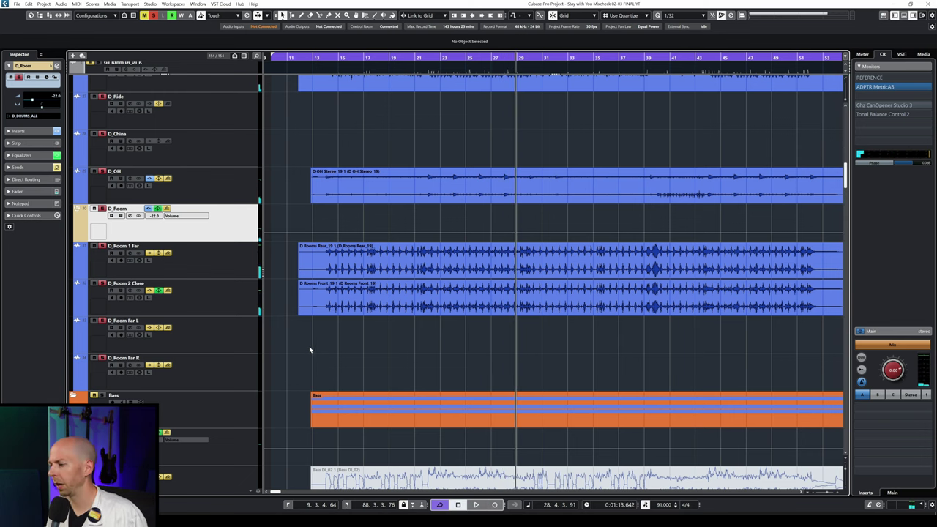
Copy the D Snare Top audio event onto the D Snare Extra lane
{"action": "scroll", "coordinate": [322, 295], "scroll_direction": "up", "scroll_amount": 15}
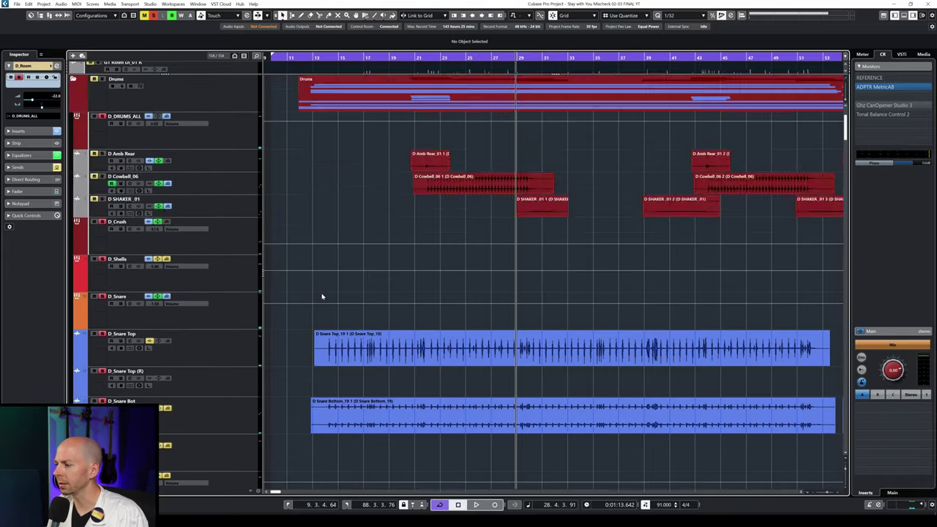
{"action": "left_click", "coordinate": [431, 187]}
{"action": "left_click_drag", "start_coordinate": [403, 187], "coordinate": [405, 294]}
{"action": "right_click", "coordinate": [192, 189]}
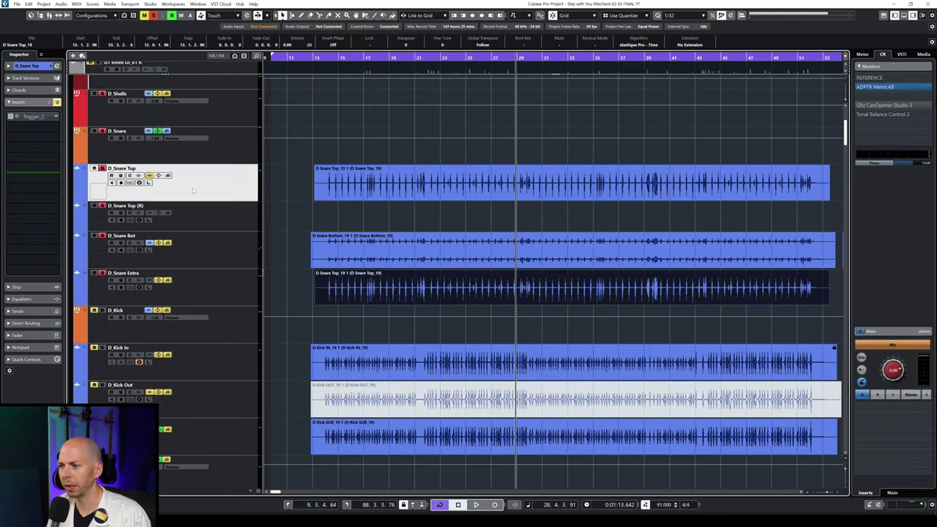
{"action": "left_click", "coordinate": [308, 178]}
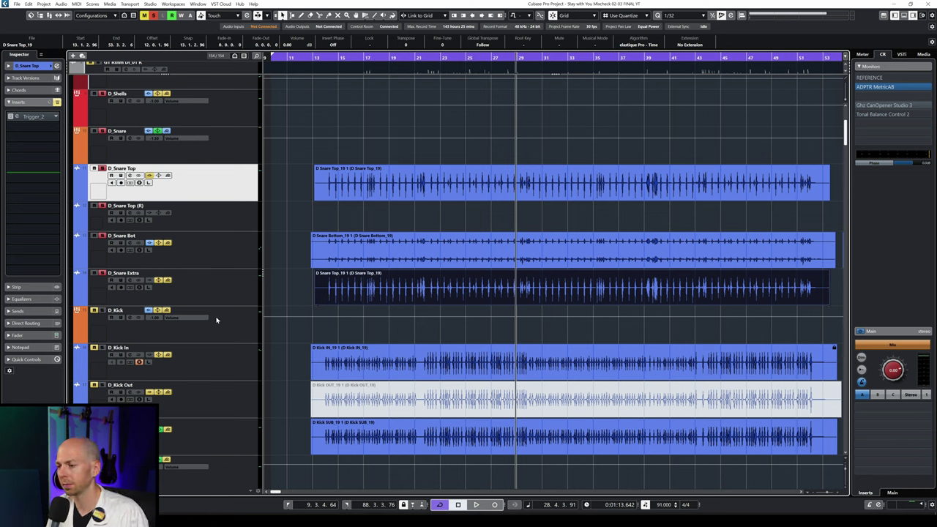
Add a Trigger_2 insert to the D Snare Extra track
{"action": "left_click", "coordinate": [212, 293]}
{"action": "left_click", "coordinate": [42, 118]}
{"action": "key", "text": "Return"}
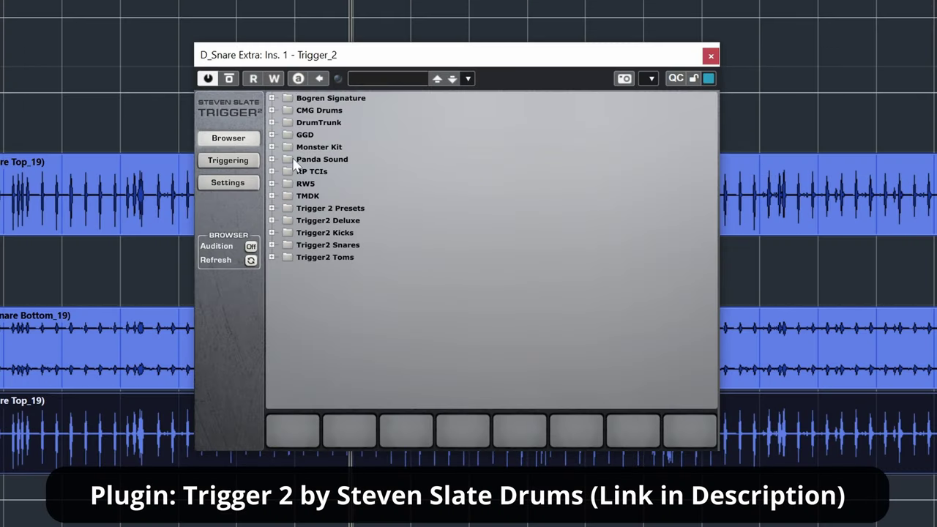
Audition the Chungy Wet, Dry and Blend snares in the Bogren Signature Snares folder
{"action": "left_click", "coordinate": [271, 98]}
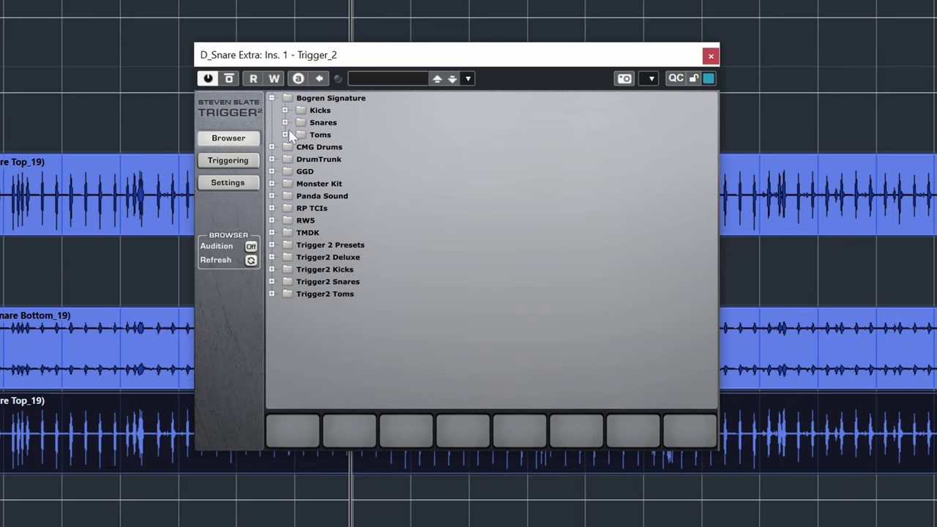
{"action": "left_click", "coordinate": [285, 123]}
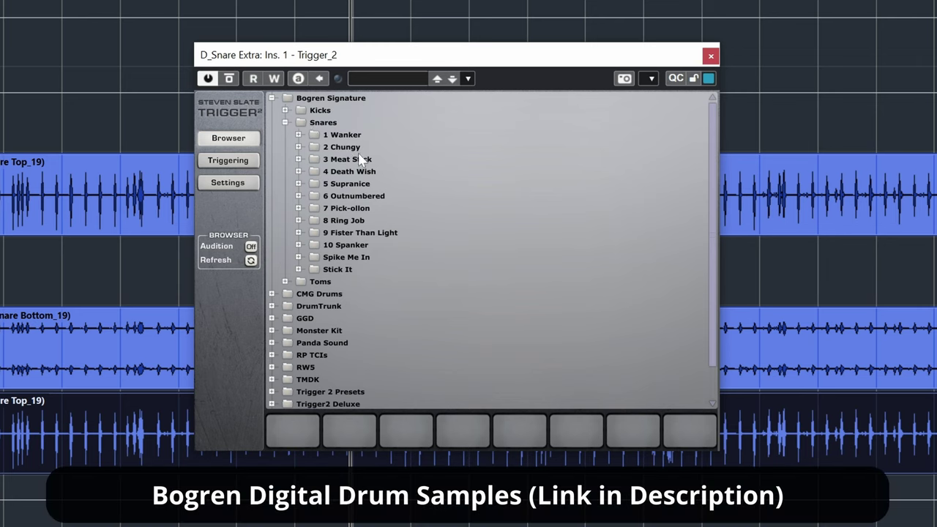
{"action": "double_click", "coordinate": [342, 147]}
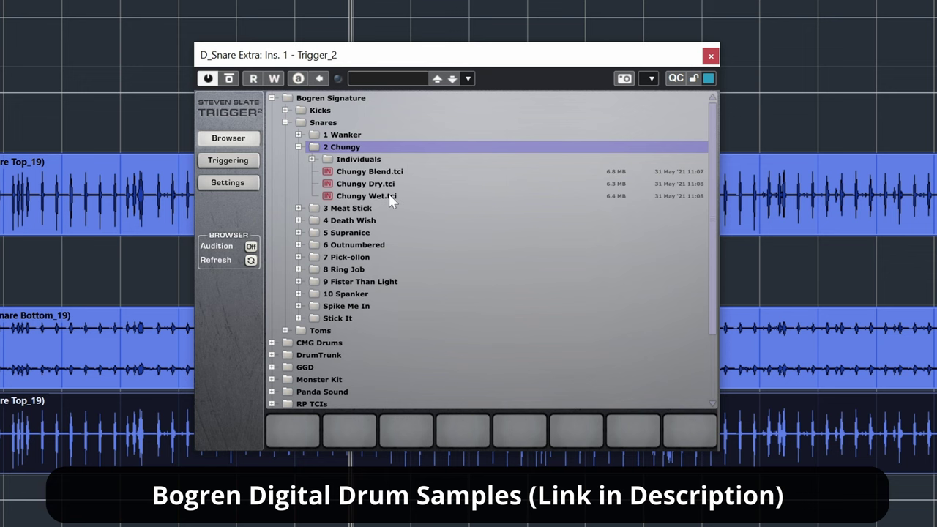
{"action": "left_click", "coordinate": [390, 197]}
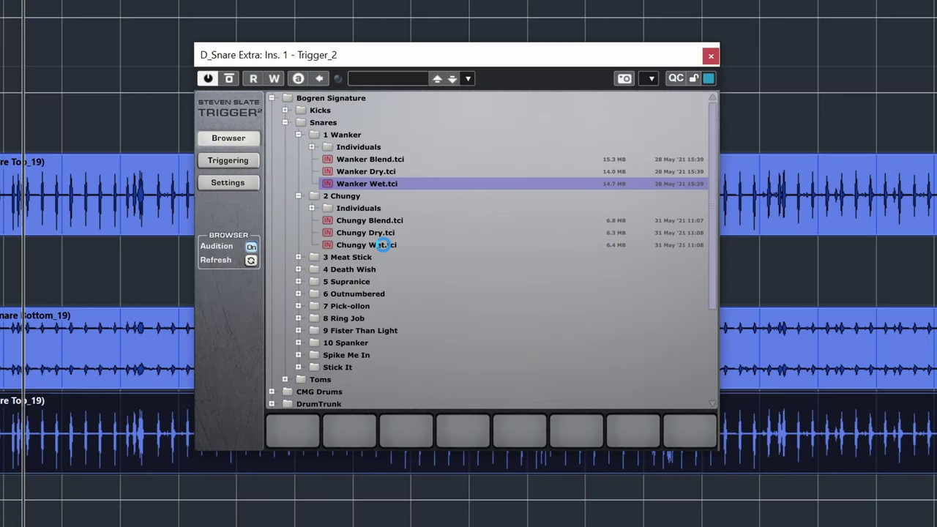
{"action": "left_click", "coordinate": [384, 248]}
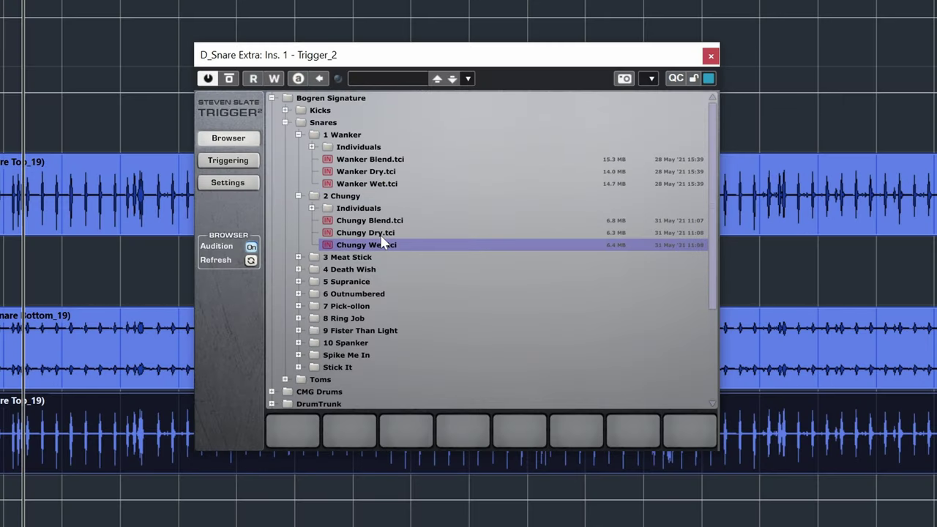
{"action": "left_click", "coordinate": [399, 233]}
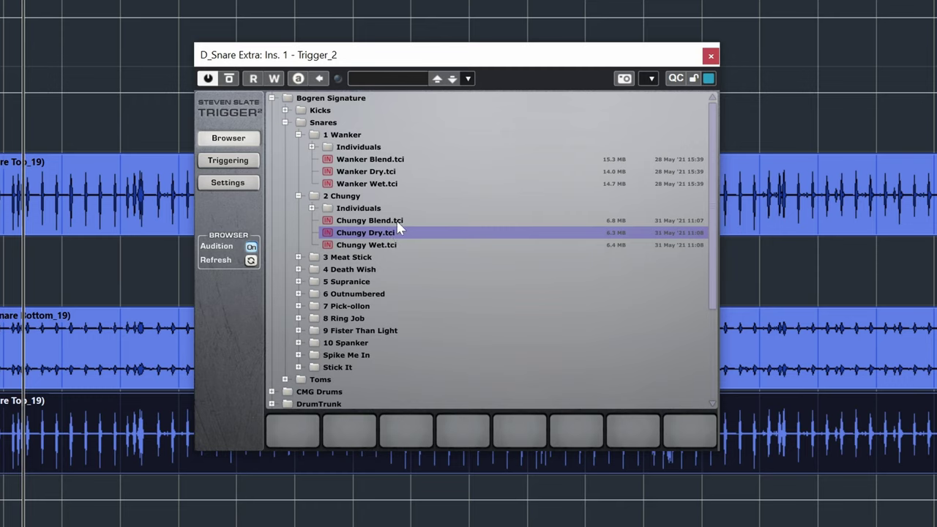
{"action": "left_click", "coordinate": [392, 222]}
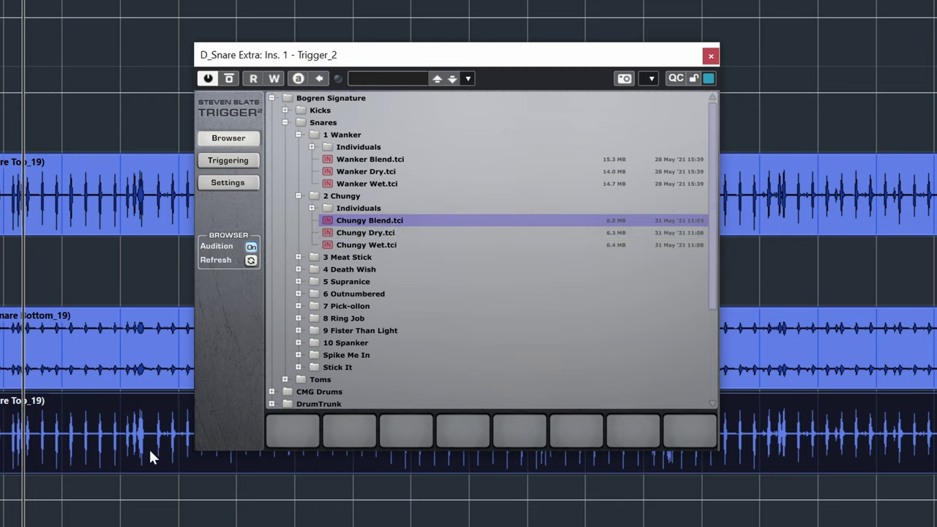
Select the Snare Top and Bottom events, then audition the Supranice Wet and Spanker Wet samples
{"action": "left_click", "coordinate": [38, 187]}
{"action": "left_click", "coordinate": [104, 364]}
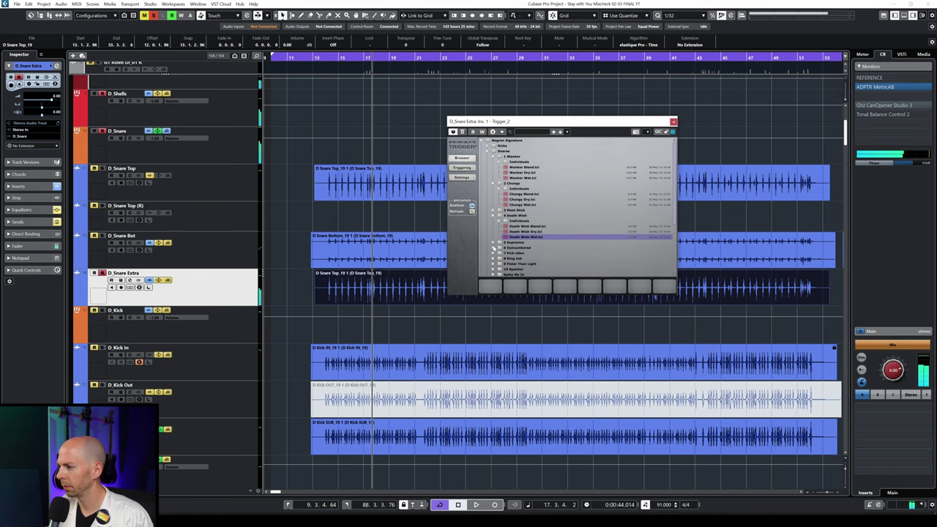
{"action": "left_click", "coordinate": [495, 243]}
{"action": "left_click", "coordinate": [541, 263]}
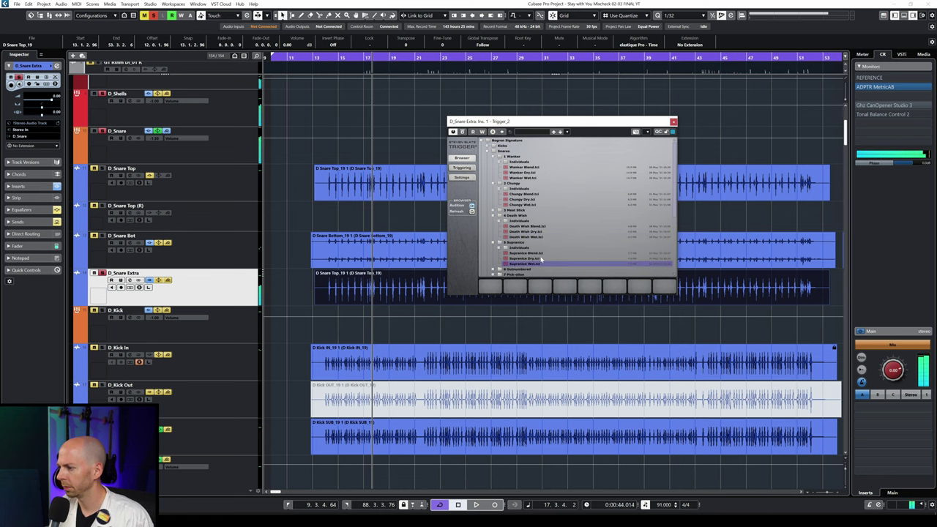
{"action": "scroll", "coordinate": [542, 261], "scroll_direction": "down", "scroll_amount": 2}
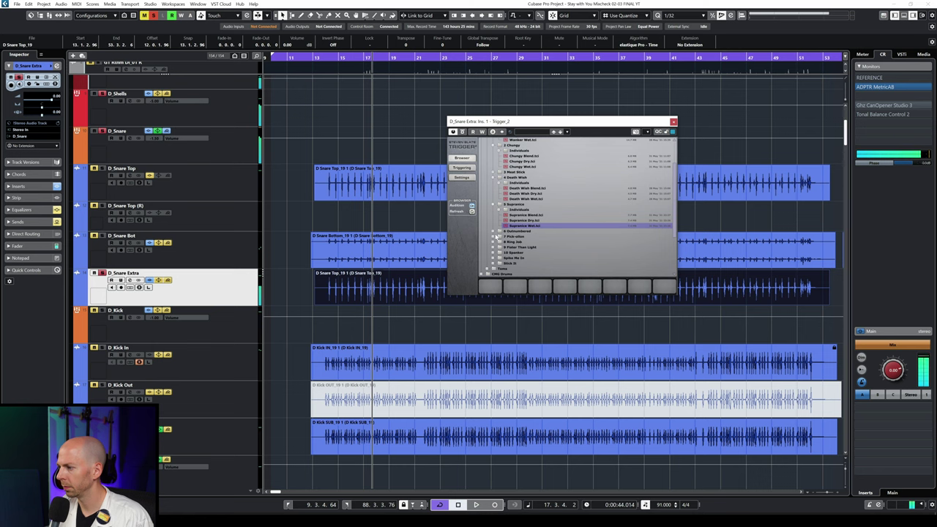
{"action": "left_click", "coordinate": [495, 253]}
{"action": "scroll", "coordinate": [512, 249], "scroll_direction": "down", "scroll_amount": 2}
{"action": "left_click", "coordinate": [527, 236]}
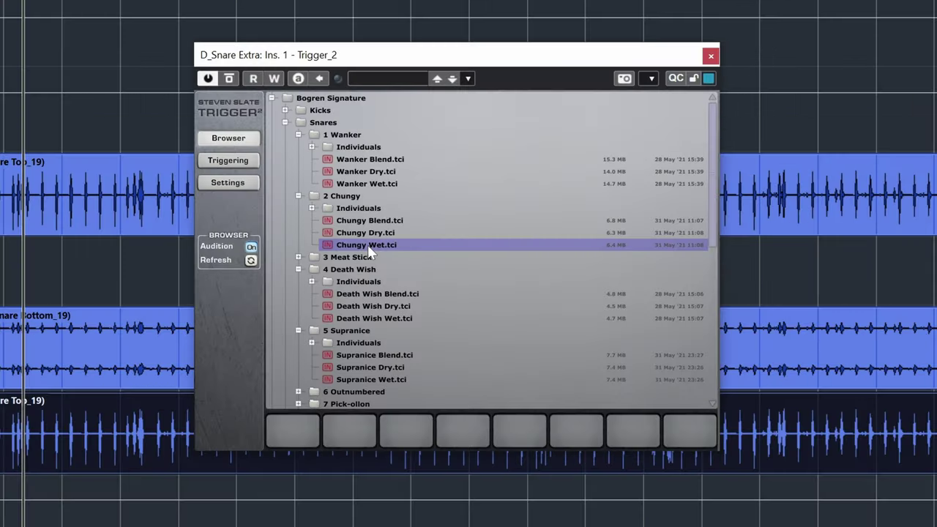
Load Chungy Wet.tci onto the first pad, preview it, and show the triggering page
{"action": "left_click_drag", "start_coordinate": [367, 241], "coordinate": [304, 447]}
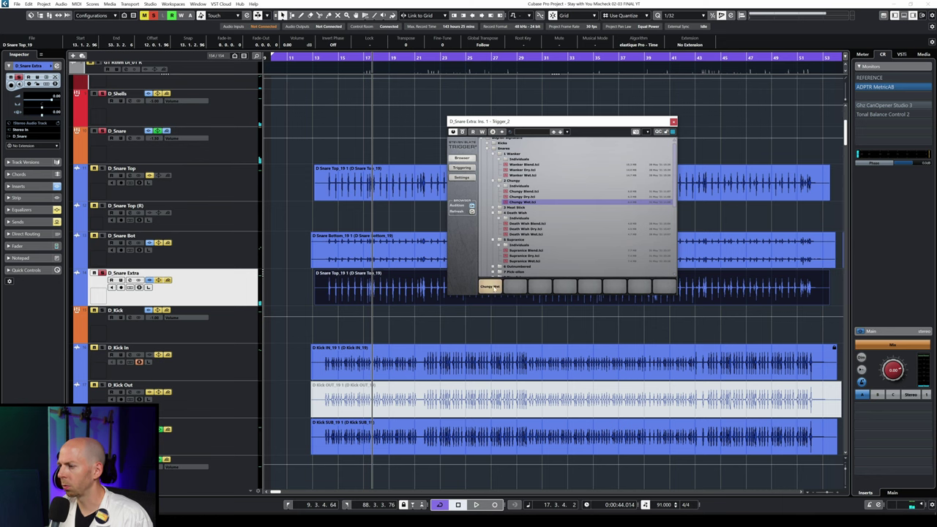
{"action": "left_click", "coordinate": [493, 287]}
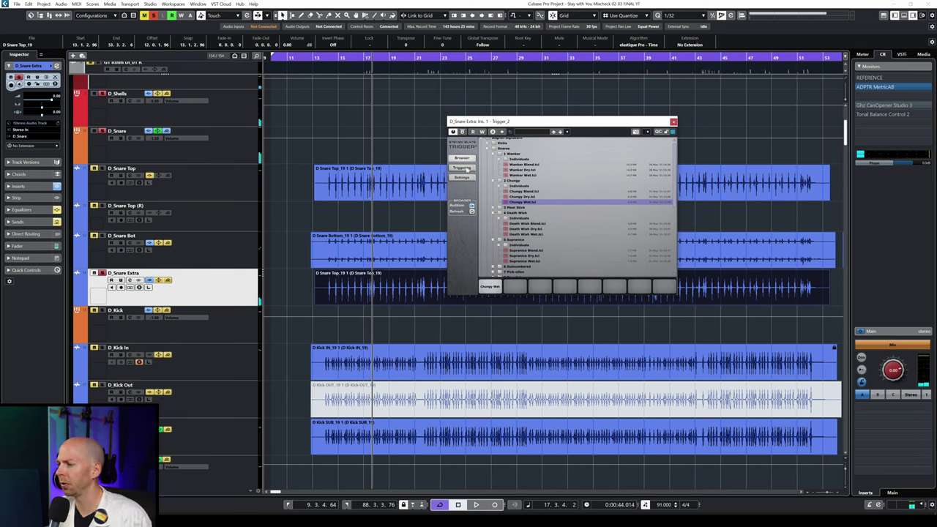
{"action": "left_click", "coordinate": [469, 169]}
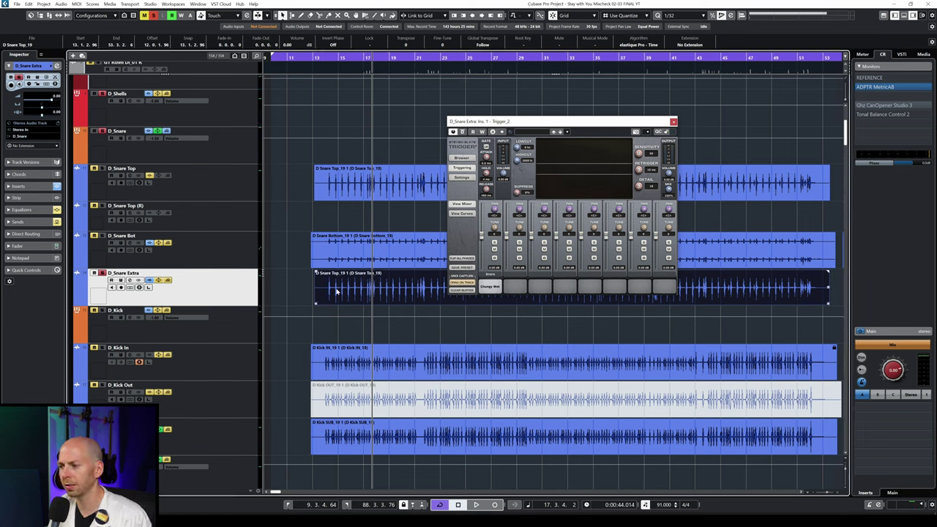
Play the song to hear the triggered Chungy Wet snare
{"action": "key", "text": "space"}
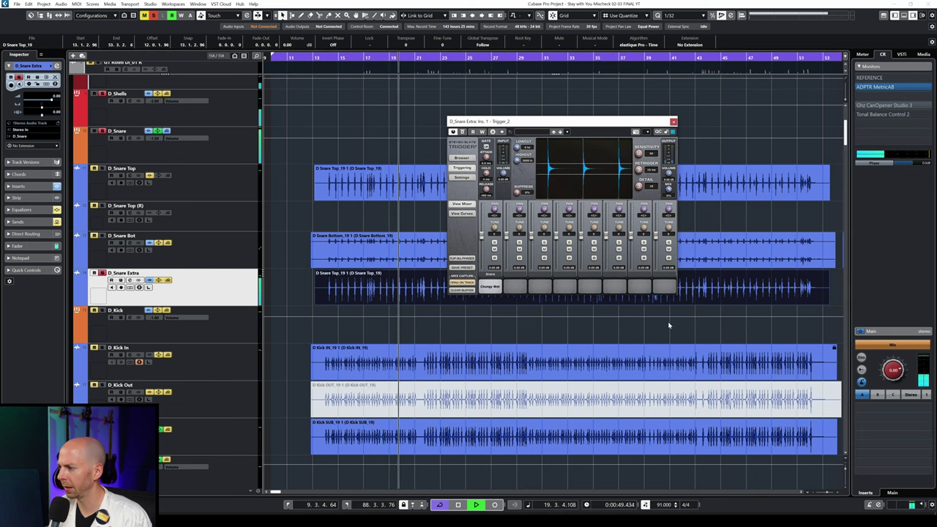
{"action": "key", "text": "space"}
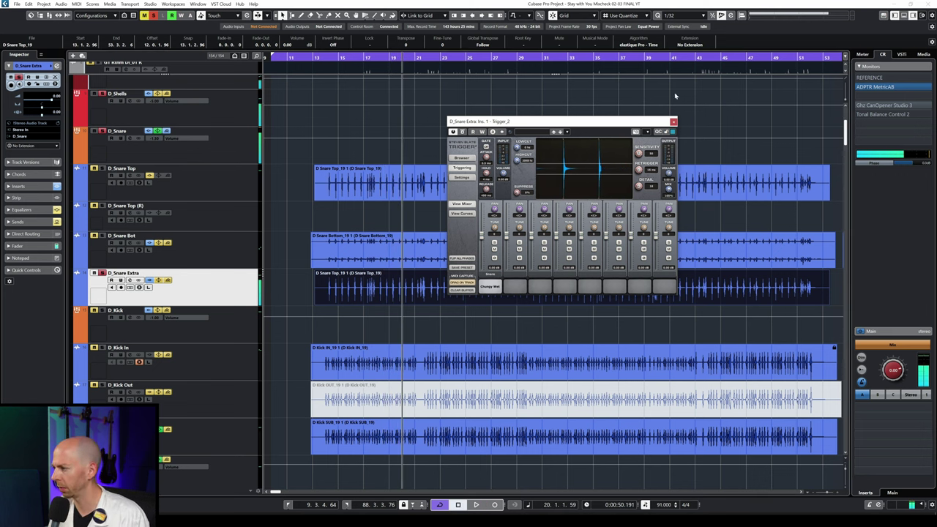
{"action": "key", "text": "space"}
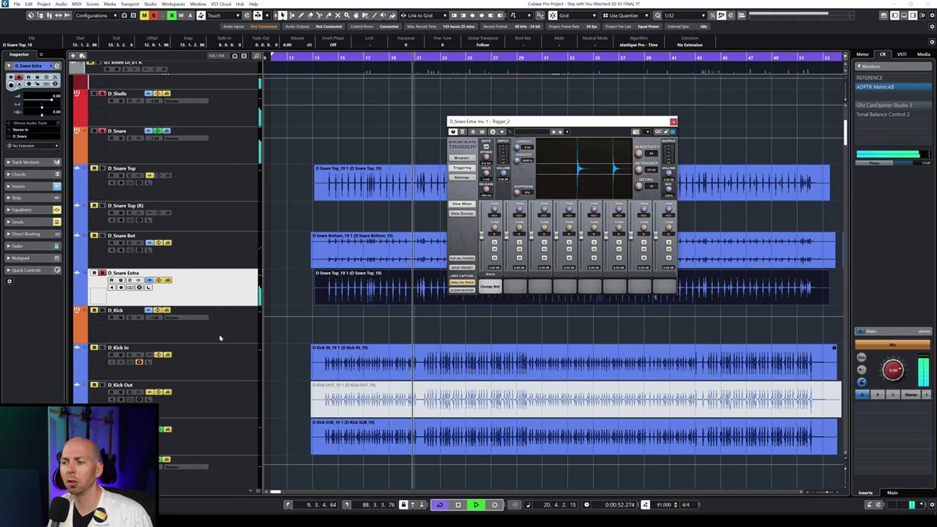
{"action": "key", "text": "space"}
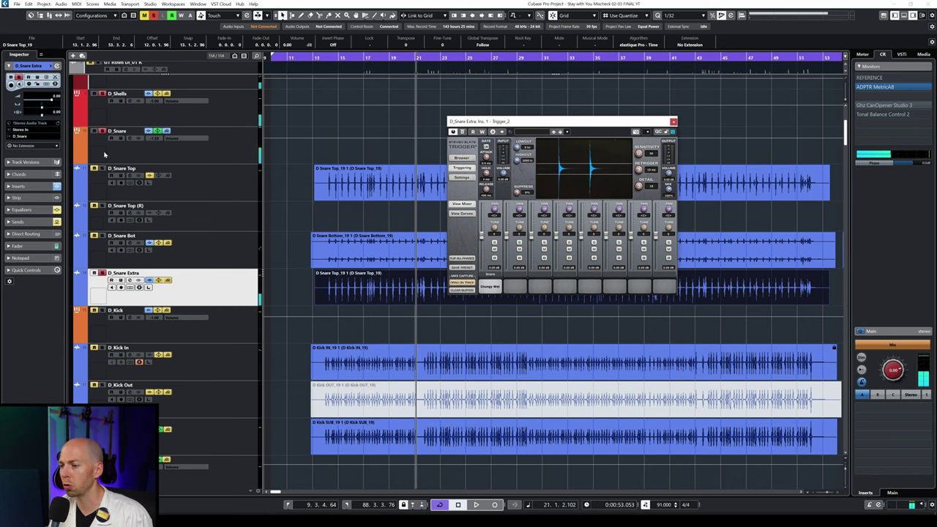
Play from around bar 14 with the D_Snare Extra track soloed
{"action": "left_click", "coordinate": [329, 58]}
{"action": "key", "text": "space"}
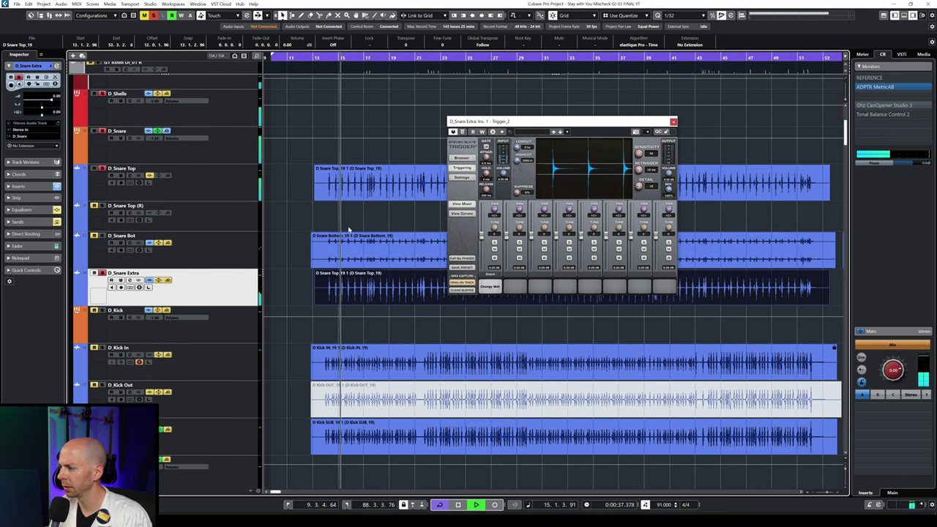
{"action": "left_click", "coordinate": [102, 273]}
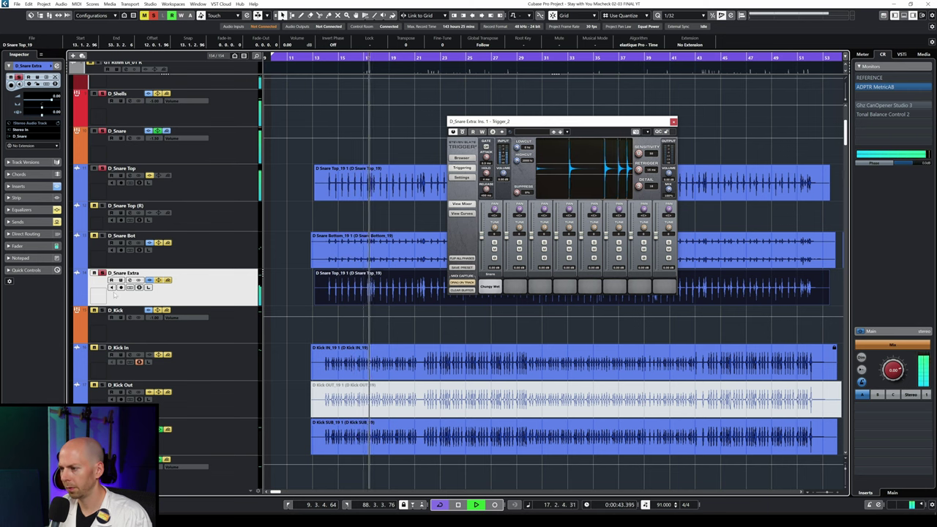
{"action": "key", "text": "space"}
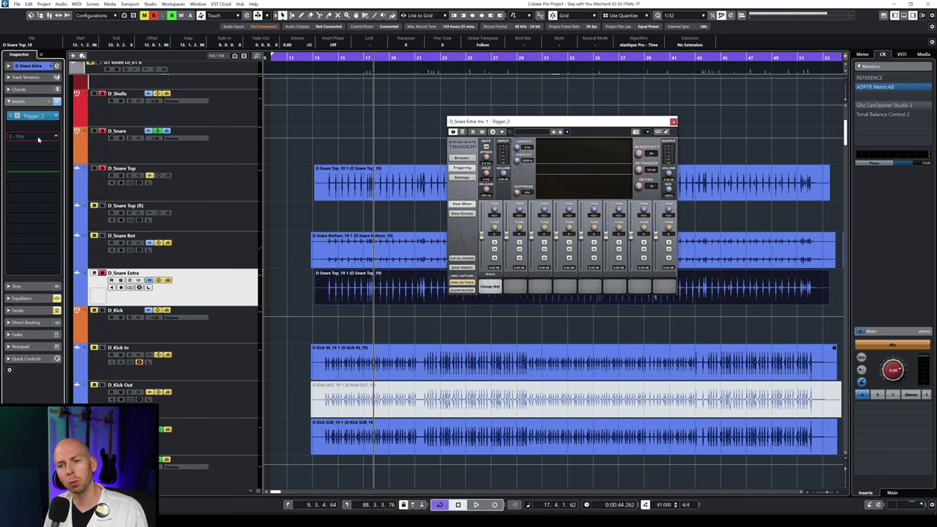
Add a CLA-76 Stereo compressor insert to D_Snare Extra, found by searching '76'
{"action": "left_click", "coordinate": [39, 137]}
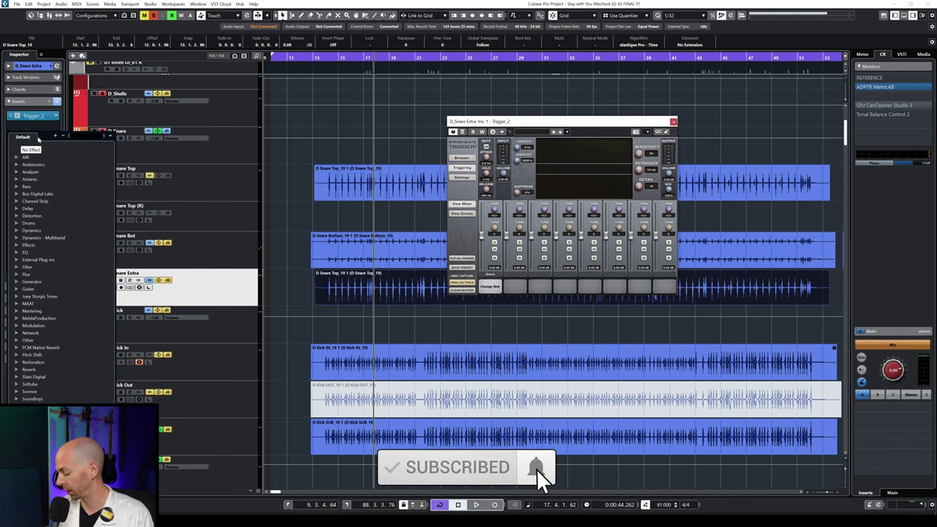
{"action": "type", "text": "76"}
{"action": "left_click", "coordinate": [44, 164]}
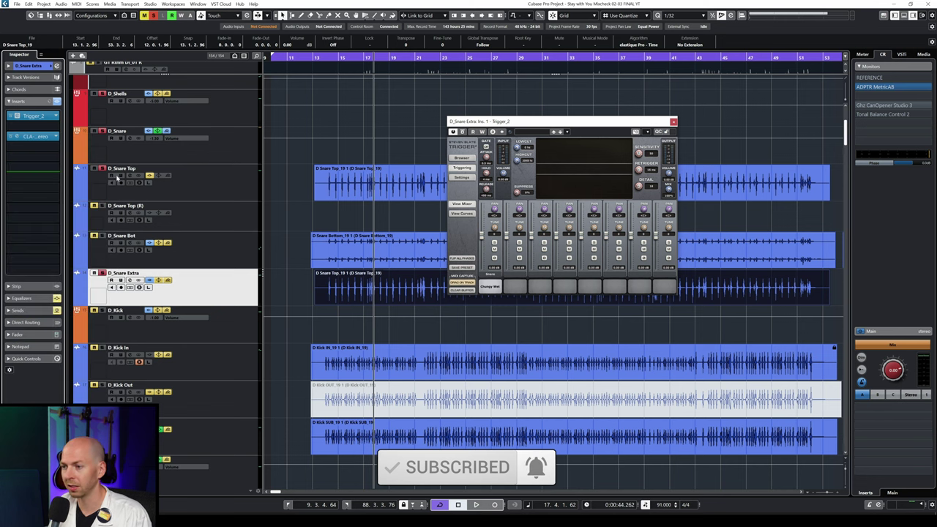
{"action": "left_click", "coordinate": [673, 122]}
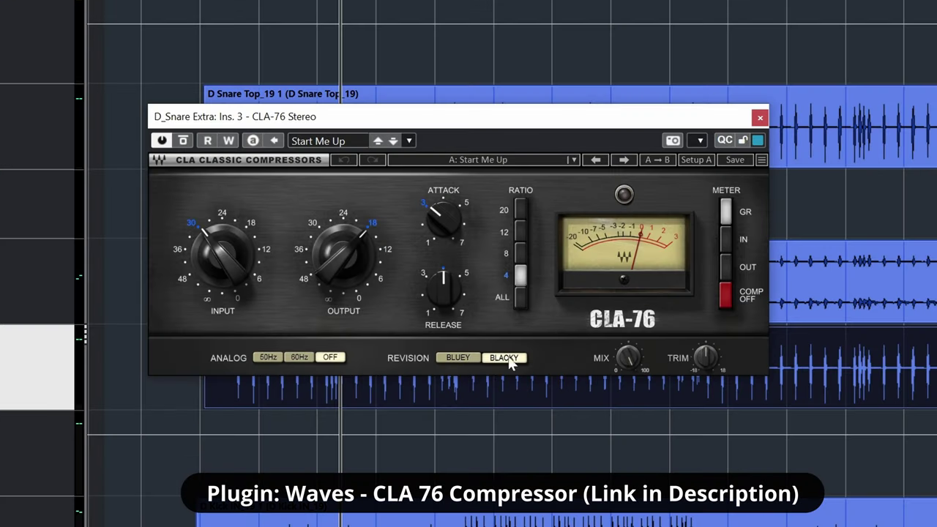
Set the CLA-76 to the Bluey revision, input about 12, and all-ratios mode
{"action": "left_click", "coordinate": [458, 358]}
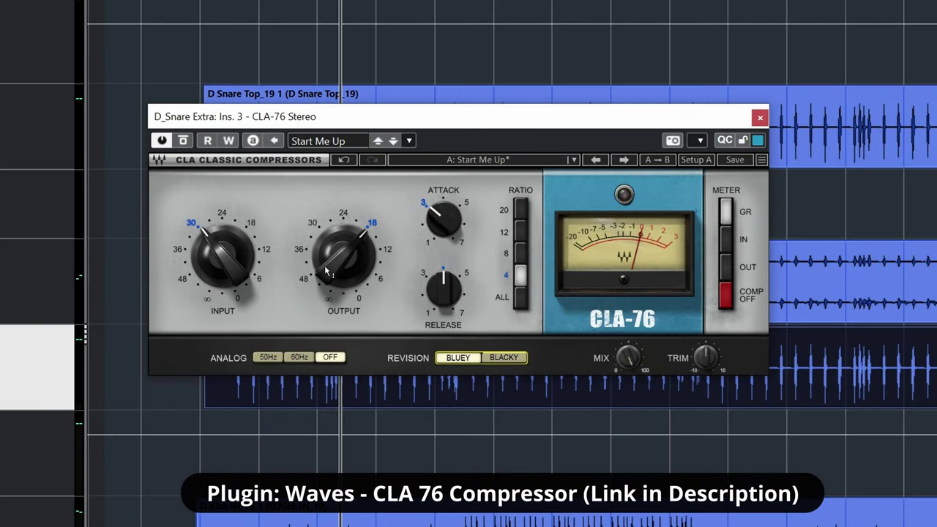
{"action": "left_click_drag", "start_coordinate": [249, 267], "coordinate": [477, 212]}
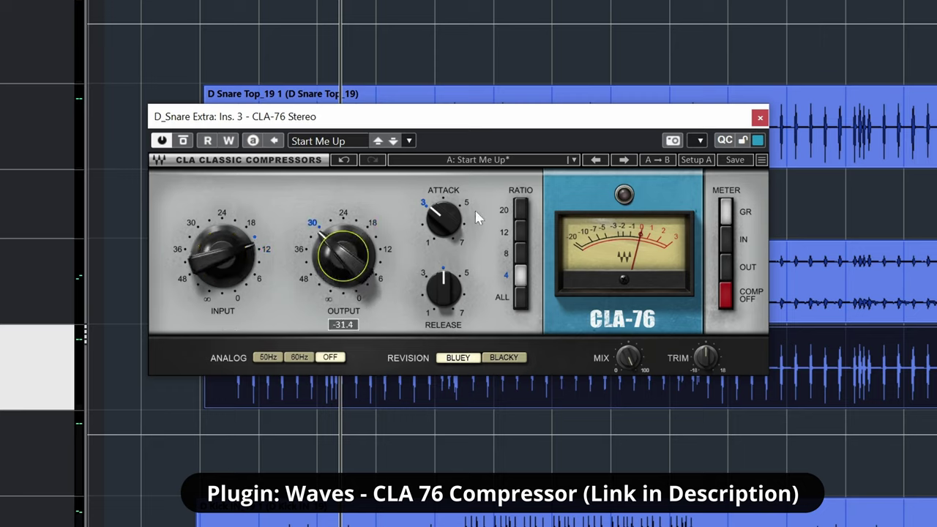
{"action": "left_click", "coordinate": [520, 275]}
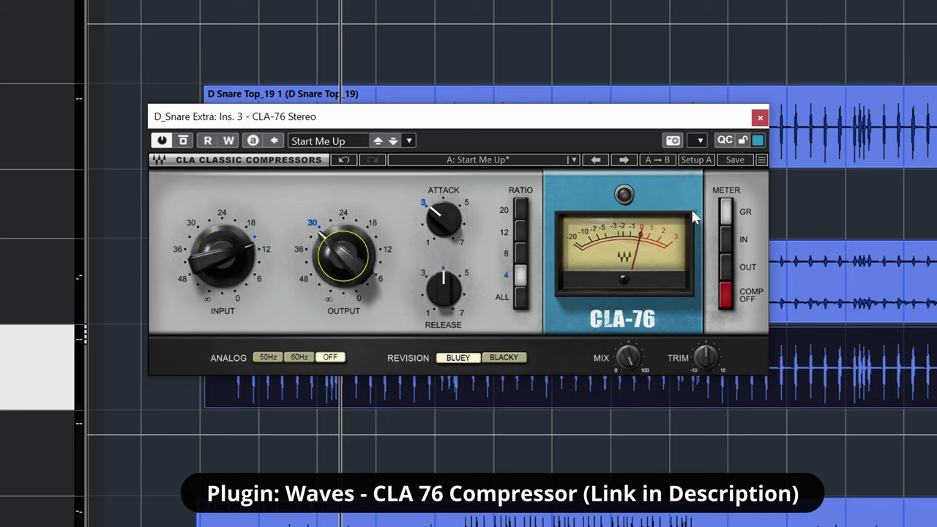
{"action": "left_click", "coordinate": [521, 211]}
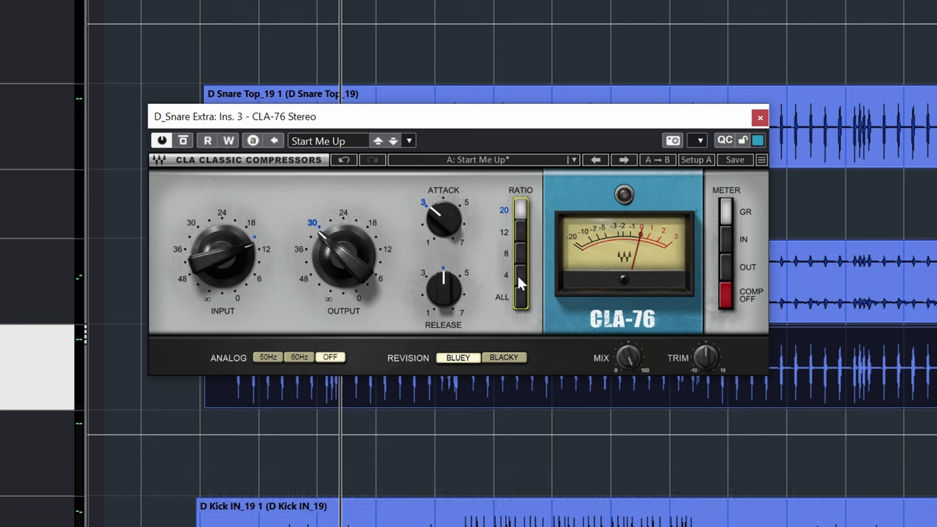
{"action": "left_click", "coordinate": [520, 298]}
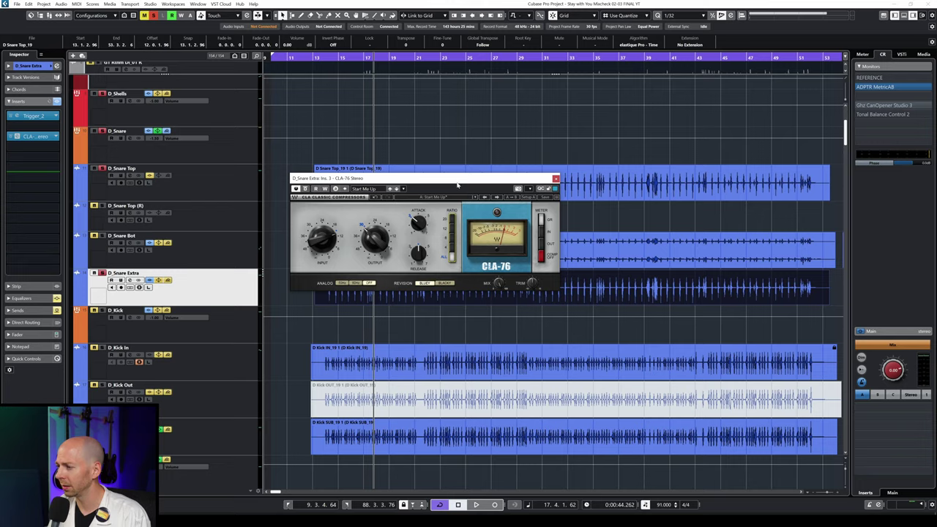
During playback, raise the CLA-76 input to -14.0 to push harder into compression
{"action": "left_click_drag", "start_coordinate": [526, 116], "coordinate": [525, 70]}
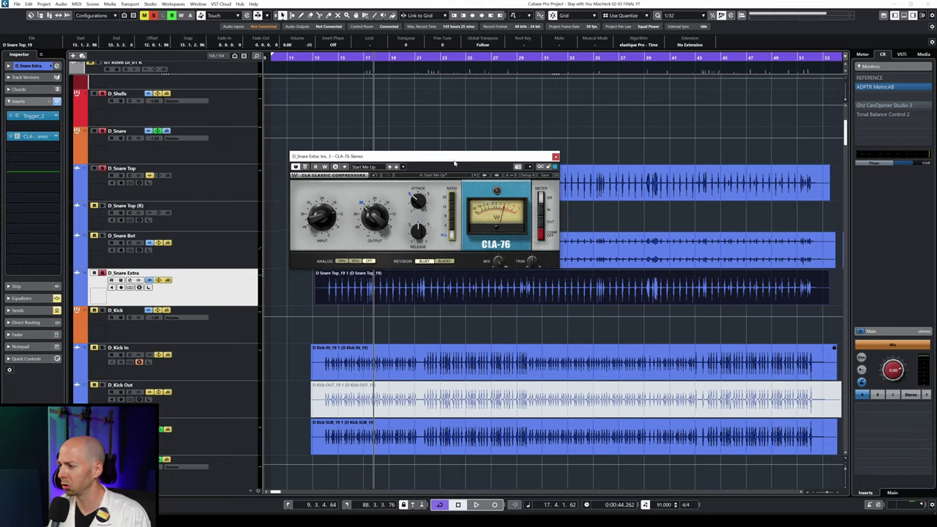
{"action": "left_click_drag", "start_coordinate": [454, 161], "coordinate": [488, 106]}
{"action": "key", "text": "space"}
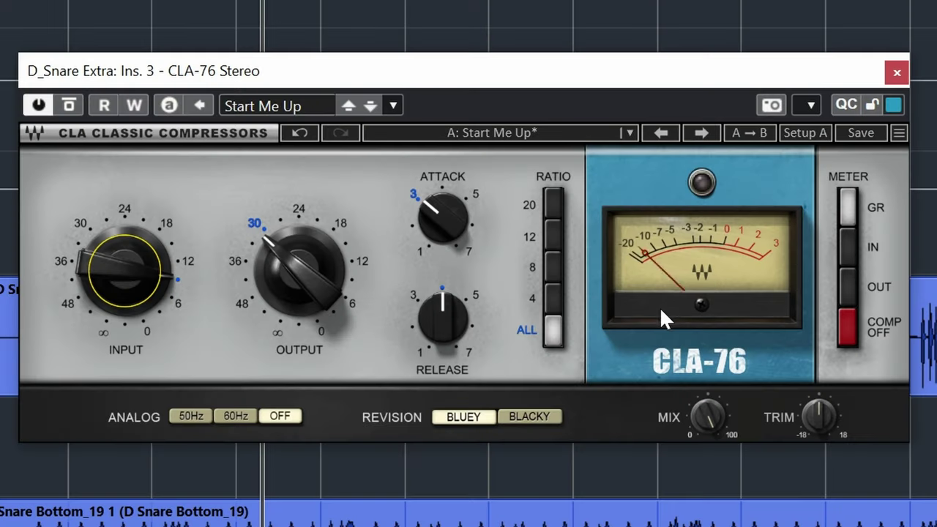
{"action": "left_click_drag", "start_coordinate": [125, 270], "coordinate": [125, 236]}
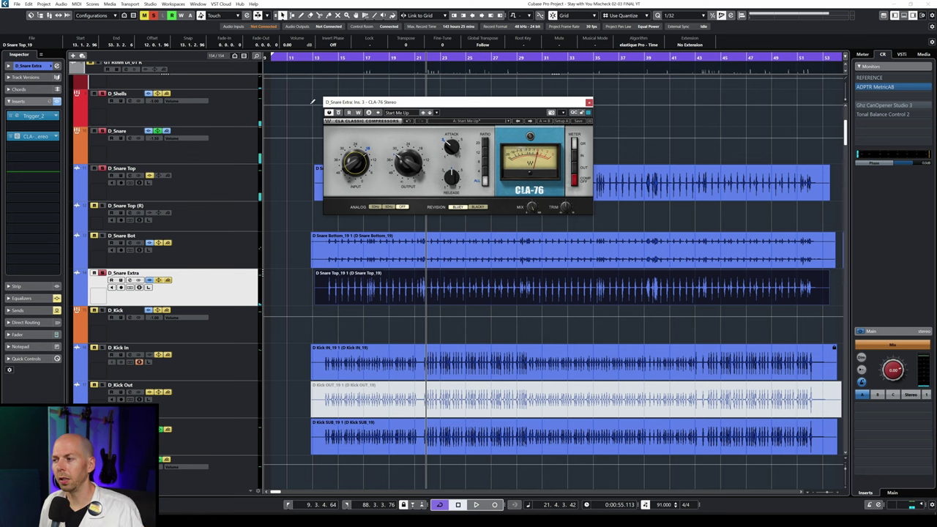
{"action": "left_click", "coordinate": [338, 113]}
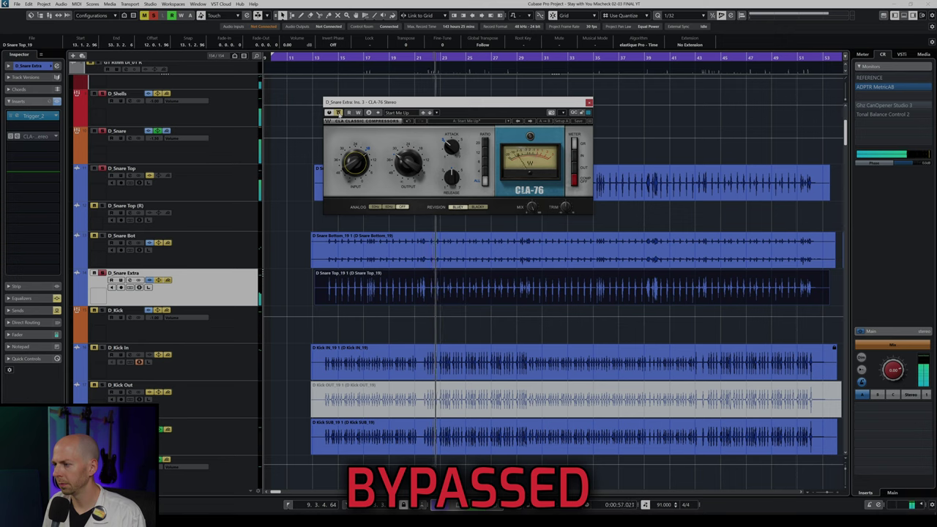
{"action": "left_click", "coordinate": [338, 113]}
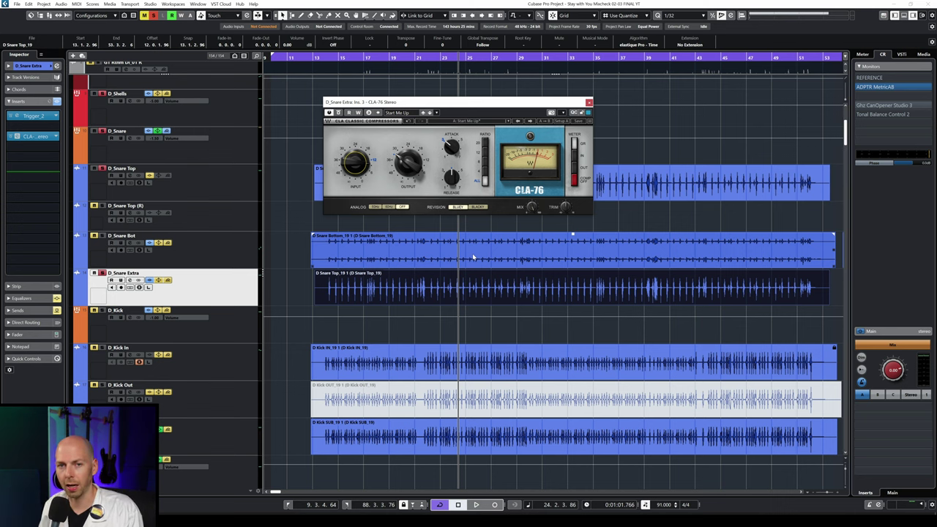
During playback, bring the CLA-76 attack down from 7 to about 5.33
{"action": "key", "text": "space"}
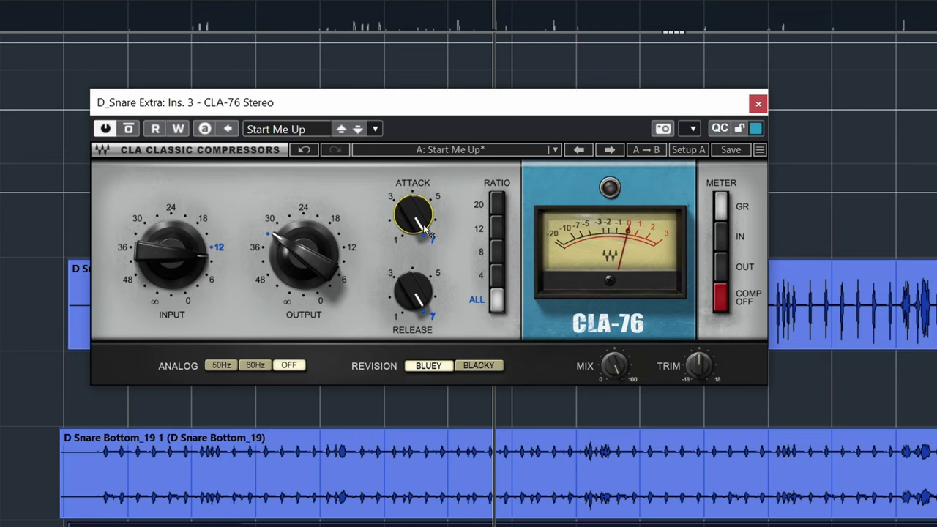
{"action": "mouse_move", "coordinate": [424, 222]}
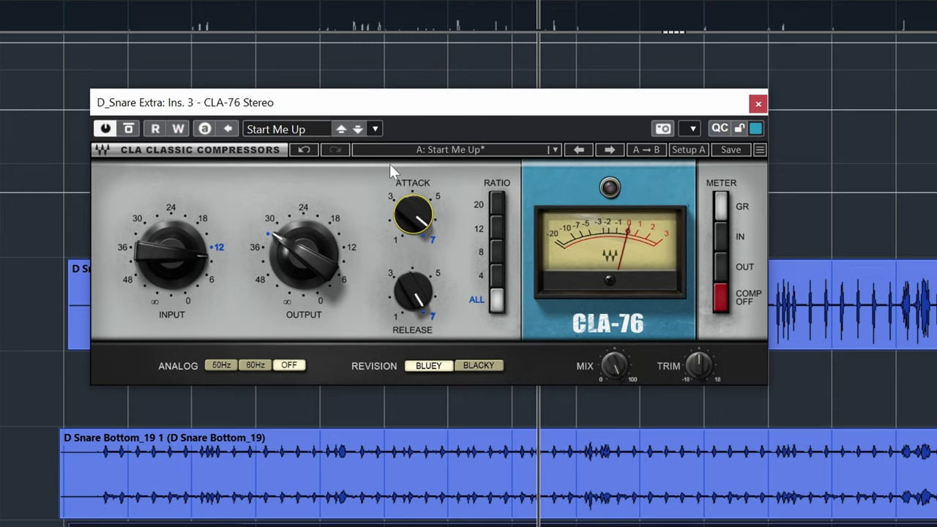
{"action": "mouse_move", "coordinate": [413, 215]}
{"action": "left_mouse_down"}
{"action": "mouse_move", "coordinate": [414, 255]}
{"action": "mouse_move", "coordinate": [414, 212]}
{"action": "left_mouse_up"}
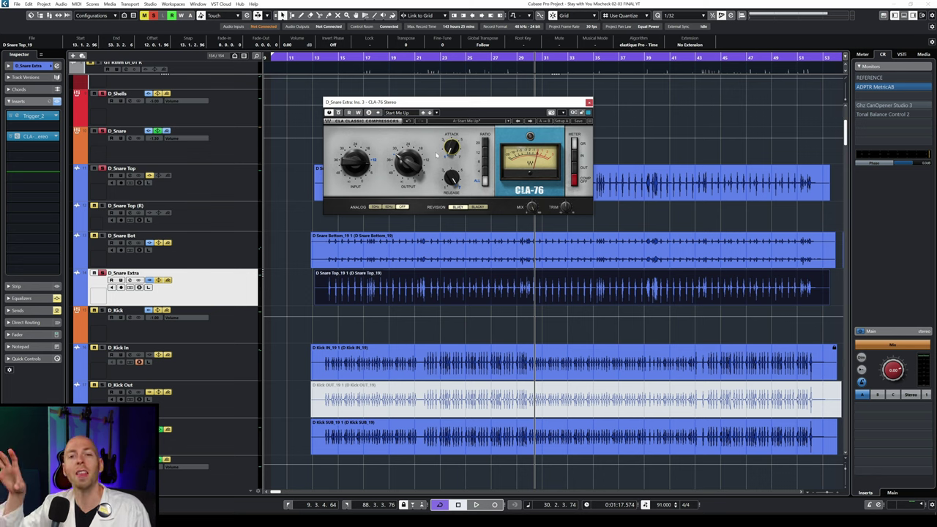
{"action": "mouse_move", "coordinate": [451, 148]}
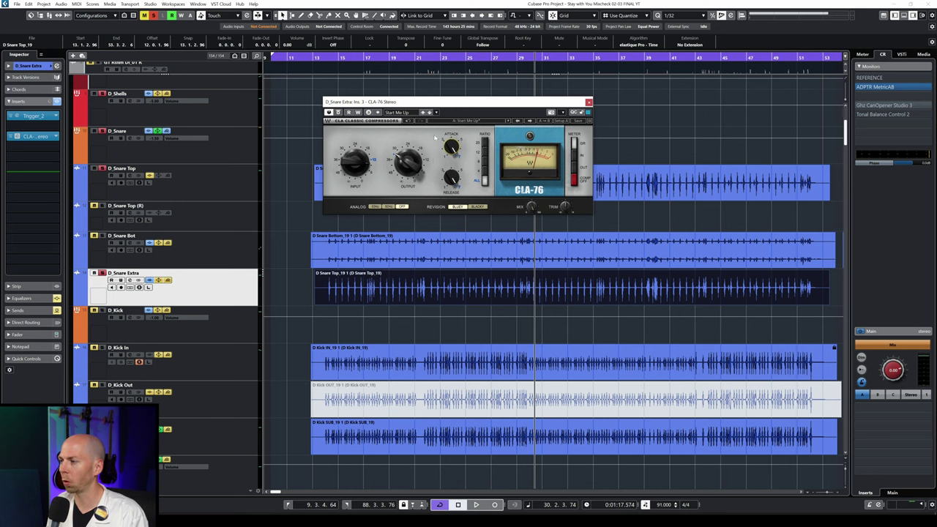
Sweep the CLA-76 release between 1.27 and 7, leaving it near 4.5
{"action": "left_click_drag", "start_coordinate": [452, 176], "coordinate": [452, 165]}
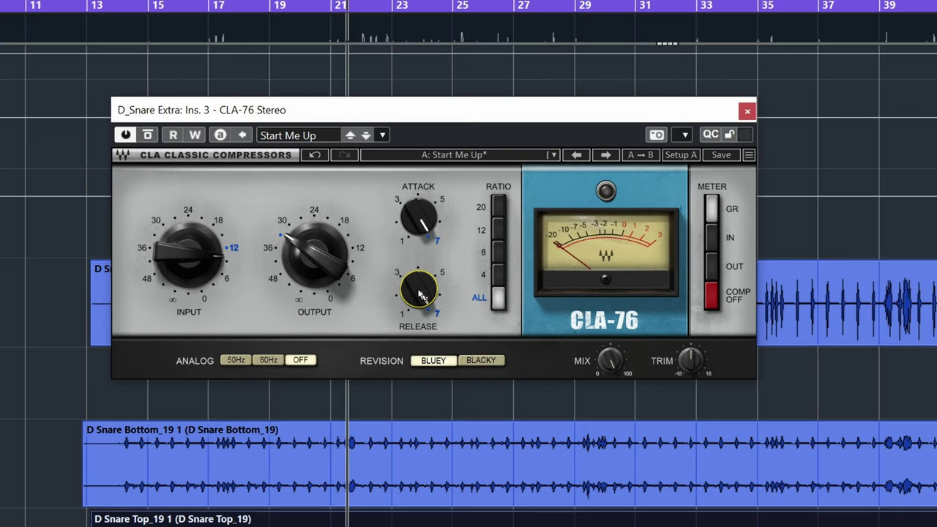
{"action": "left_click_drag", "start_coordinate": [450, 176], "coordinate": [450, 173]}
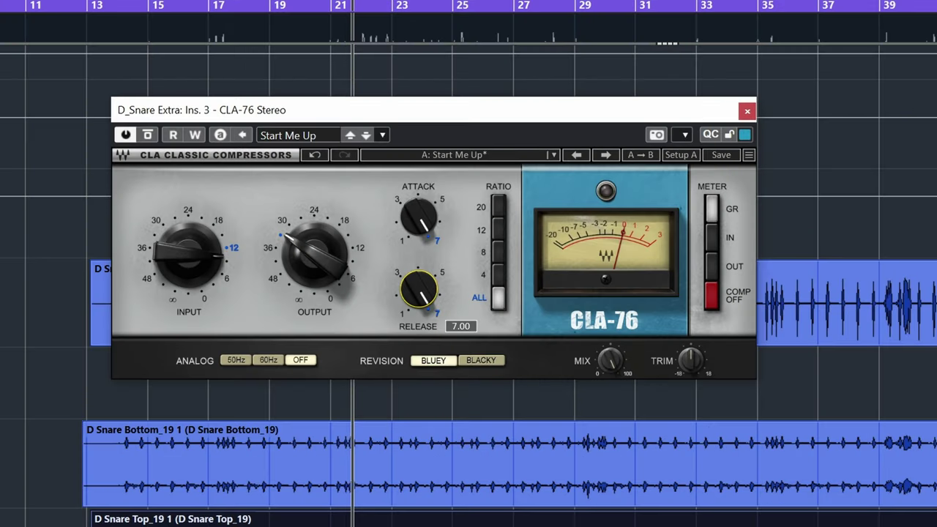
{"action": "left_click_drag", "start_coordinate": [419, 289], "coordinate": [442, 325]}
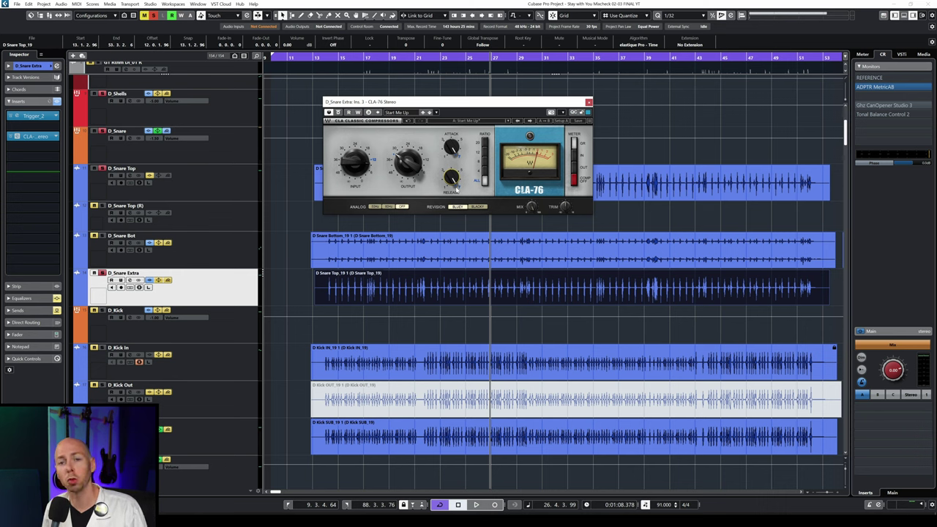
{"action": "left_click_drag", "start_coordinate": [456, 188], "coordinate": [455, 182]}
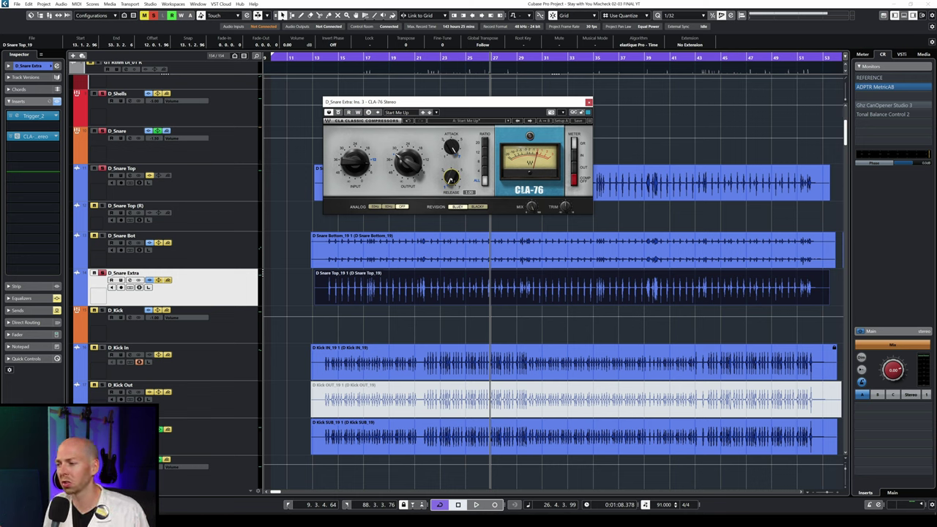
{"action": "left_click_drag", "start_coordinate": [452, 179], "coordinate": [452, 173]}
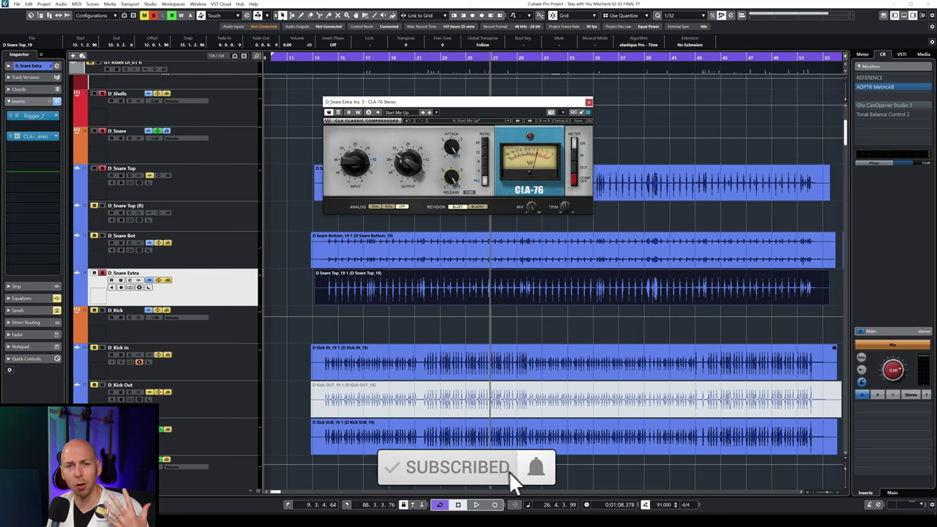
{"action": "left_click_drag", "start_coordinate": [452, 173], "coordinate": [452, 180]}
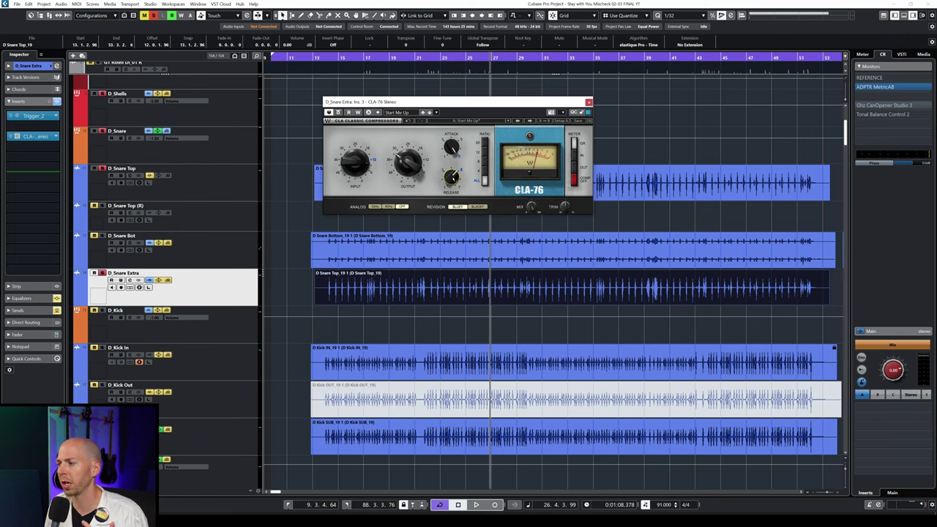
{"action": "mouse_move", "coordinate": [452, 176]}
During playback, fine-tune the CLA-76 release to about 3.9, then close the plug-in window
{"action": "key", "text": "space"}
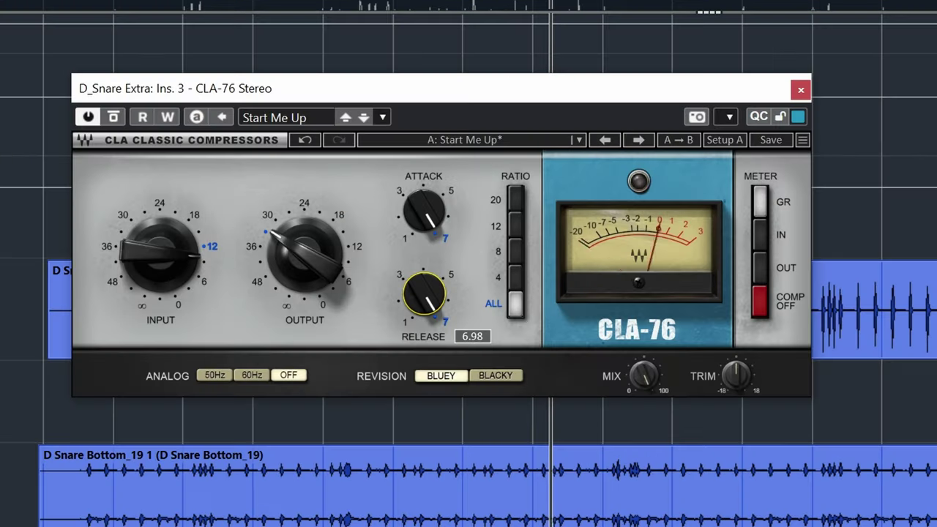
{"action": "left_click_drag", "start_coordinate": [452, 176], "coordinate": [451, 181]}
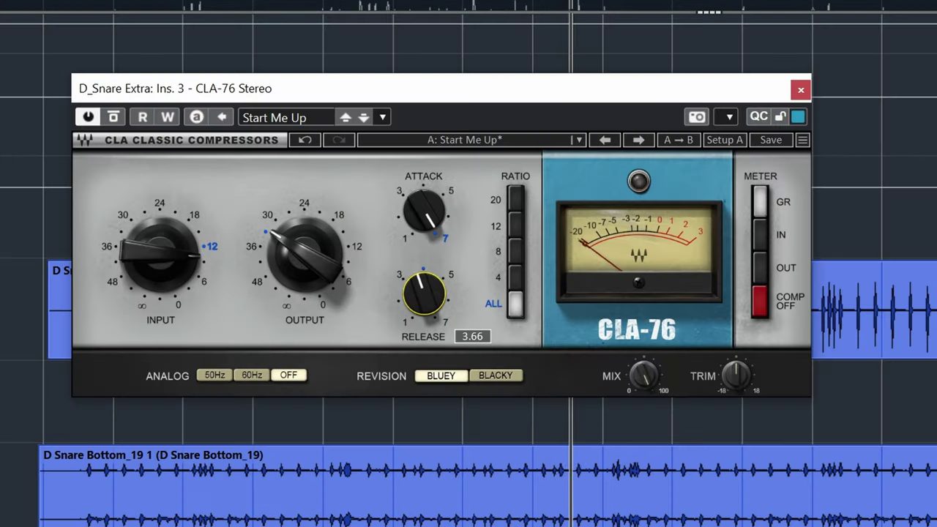
{"action": "left_click_drag", "start_coordinate": [424, 293], "coordinate": [424, 284]}
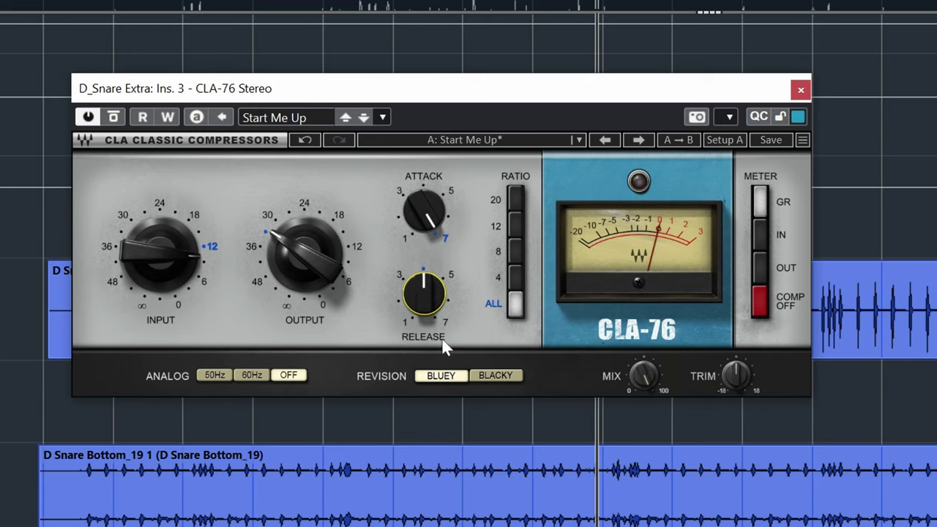
{"action": "left_click_drag", "start_coordinate": [416, 306], "coordinate": [416, 301]}
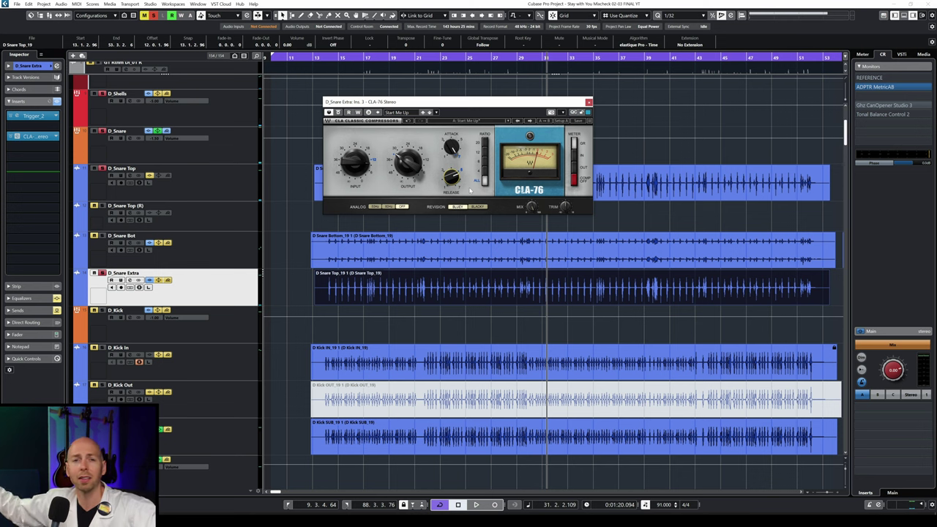
{"action": "key", "text": "space"}
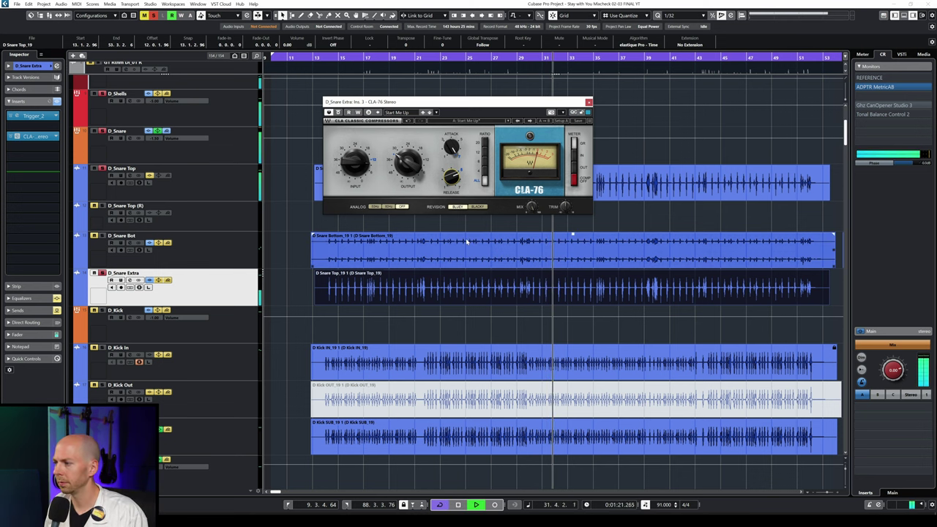
{"action": "key", "text": "space"}
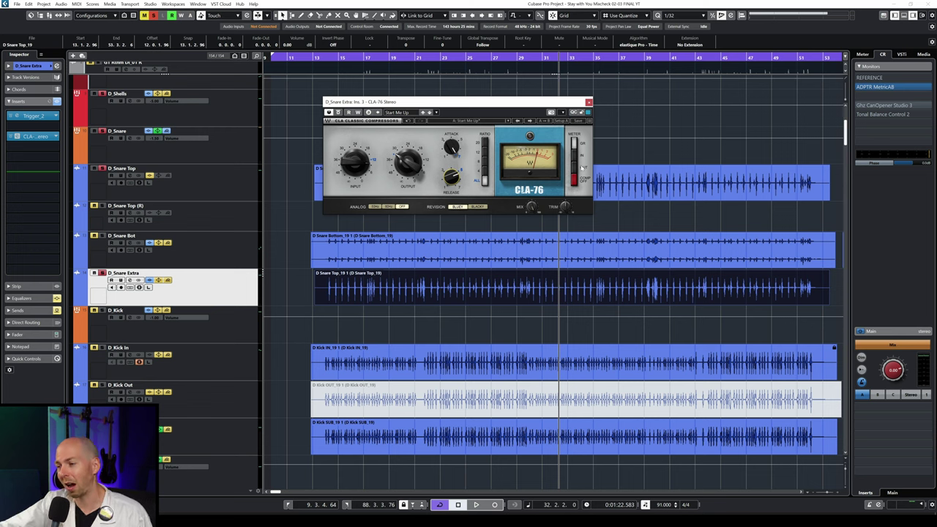
{"action": "left_click", "coordinate": [589, 102]}
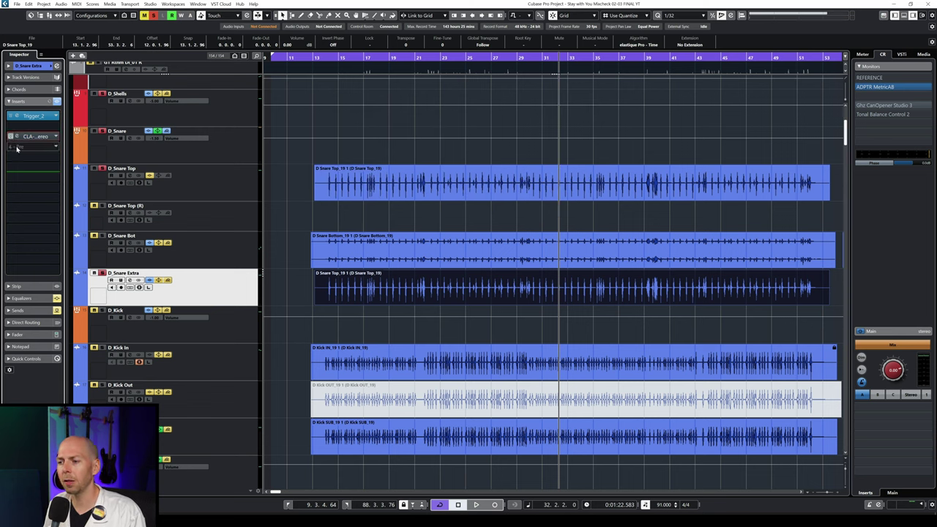
Search 'sma' in the third insert slot, add Smack Attack Stereo, and reposition its window
{"action": "left_click", "coordinate": [33, 136]}
{"action": "type", "text": "sma"}
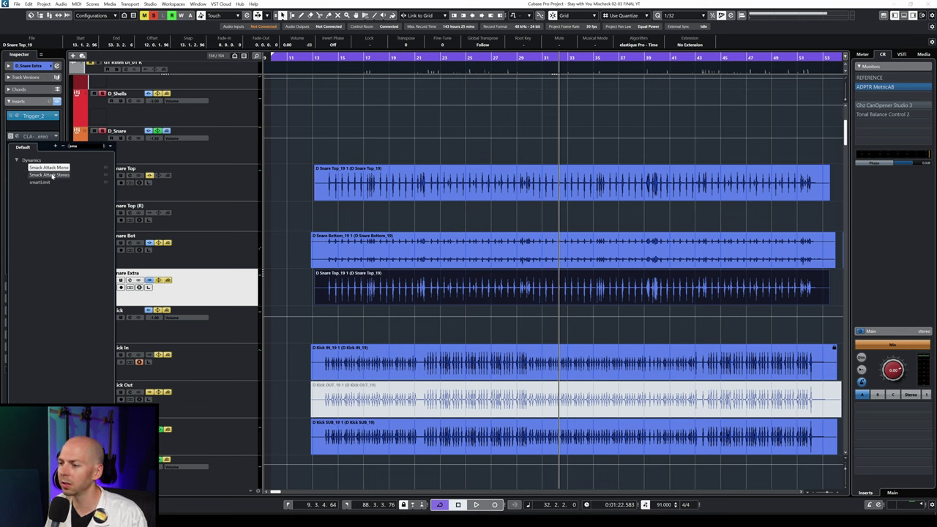
{"action": "left_click", "coordinate": [52, 176]}
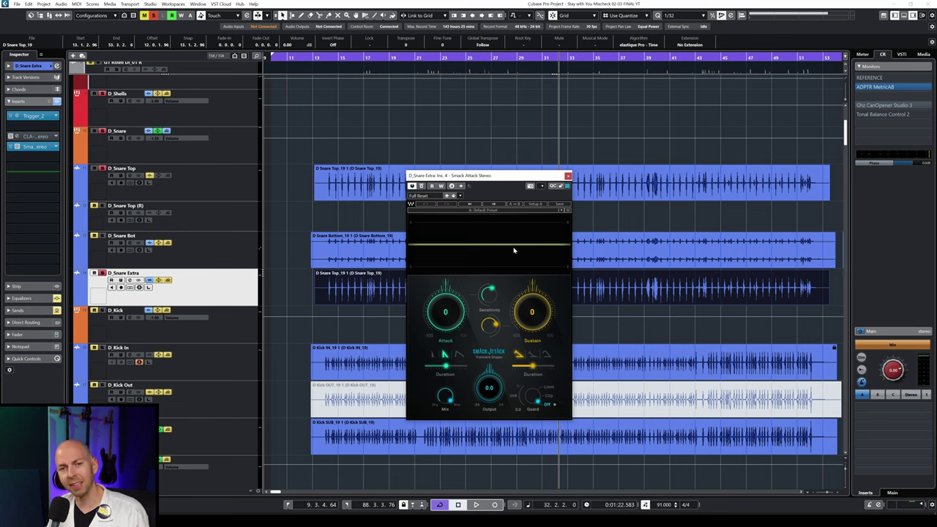
{"action": "left_click_drag", "start_coordinate": [521, 177], "coordinate": [491, 77]}
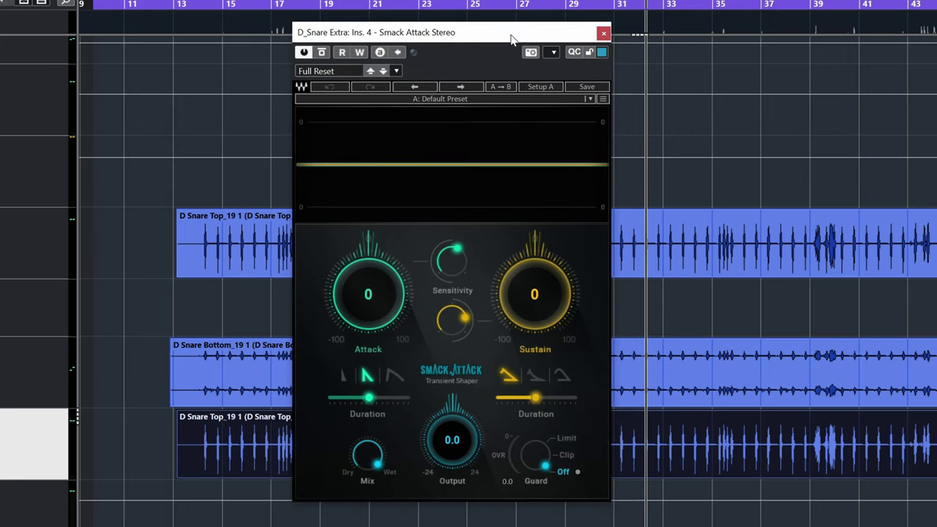
Compare the sustain shapes, set Sustain to 58, and choose the rightmost sustain shape
{"action": "left_click", "coordinate": [535, 375]}
{"action": "left_click", "coordinate": [563, 375]}
{"action": "left_click", "coordinate": [509, 376]}
{"action": "left_click", "coordinate": [536, 376]}
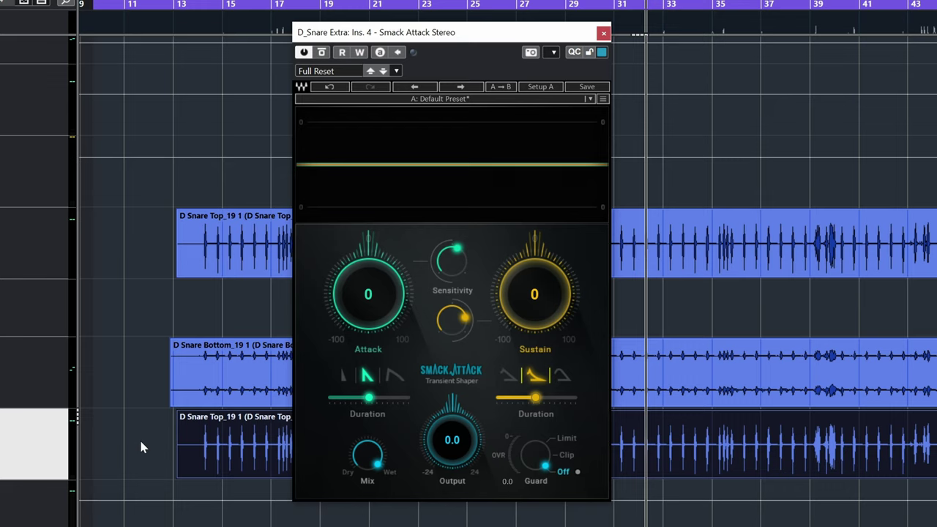
{"action": "mouse_move", "coordinate": [368, 294]}
{"action": "left_mouse_down"}
{"action": "mouse_move", "coordinate": [368, 281]}
{"action": "mouse_move", "coordinate": [369, 294]}
{"action": "left_mouse_up"}
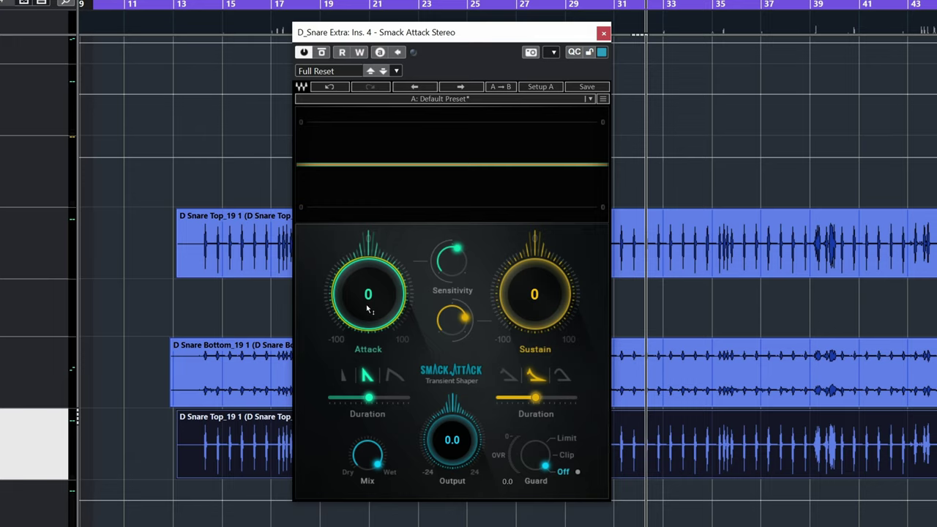
{"action": "left_click_drag", "start_coordinate": [523, 333], "coordinate": [551, 261]}
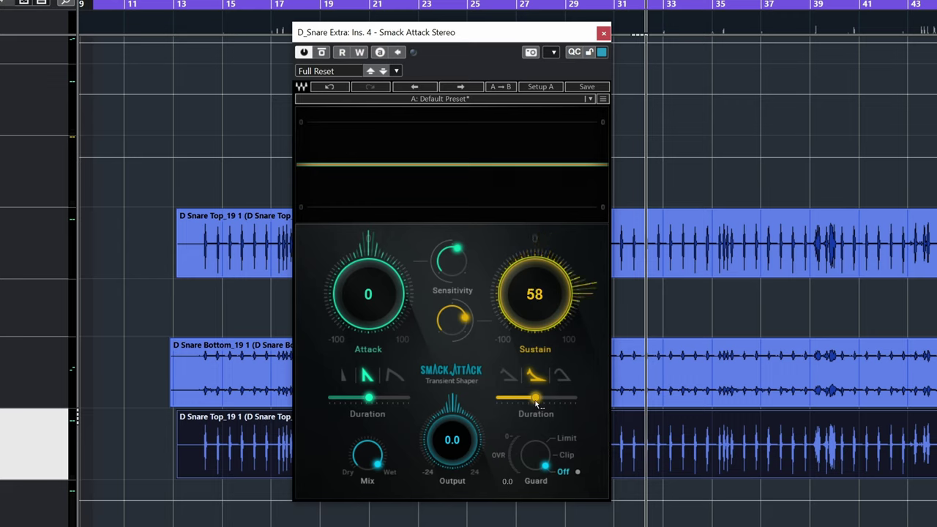
{"action": "mouse_move", "coordinate": [532, 399]}
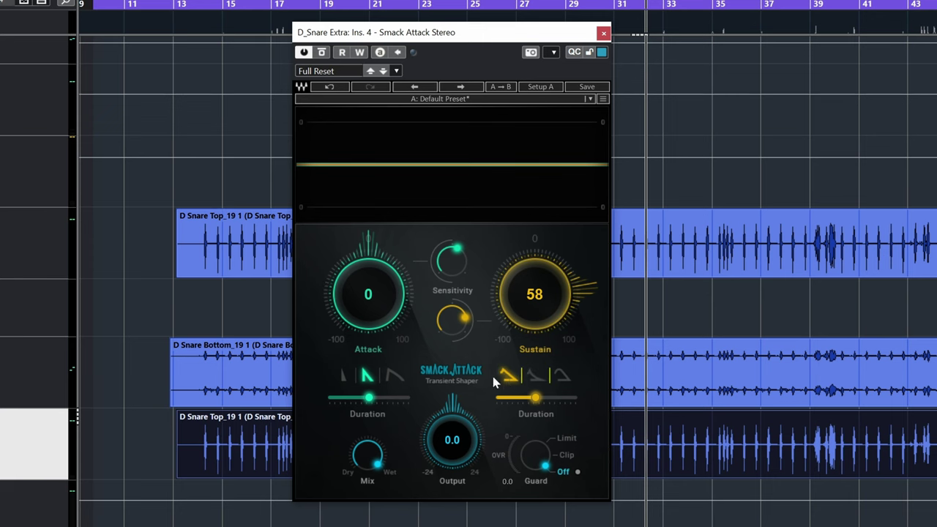
{"action": "left_click", "coordinate": [561, 375]}
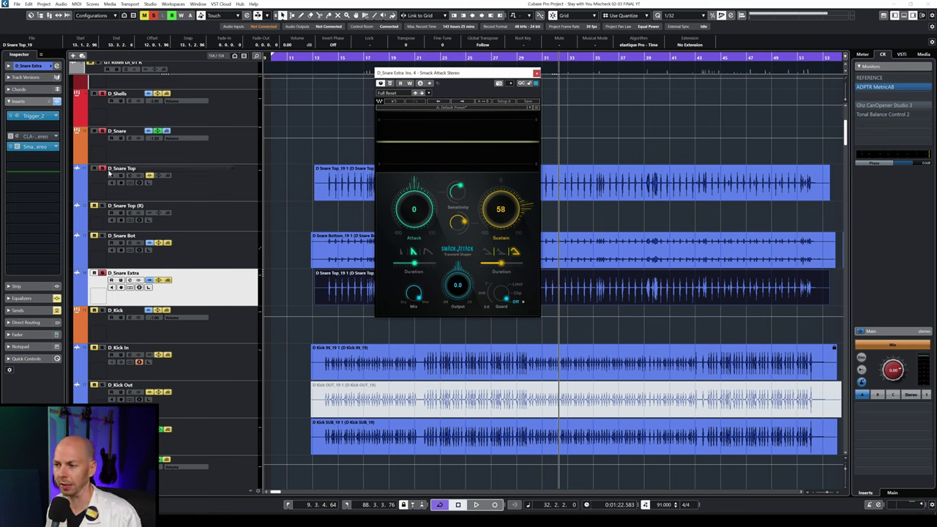
Briefly play the snare, then move the Smack Attack window over the track list
{"action": "key", "text": "space"}
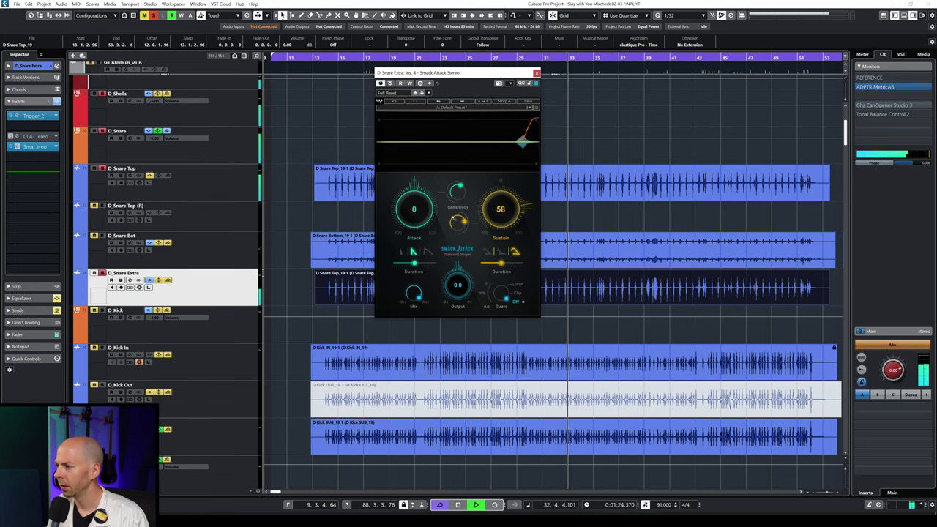
{"action": "key", "text": "space"}
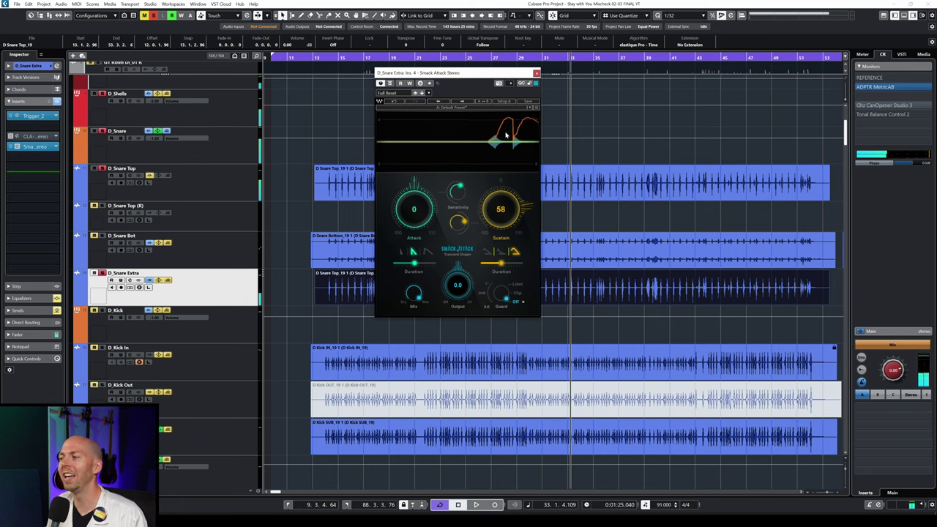
{"action": "left_click_drag", "start_coordinate": [497, 74], "coordinate": [371, 91]}
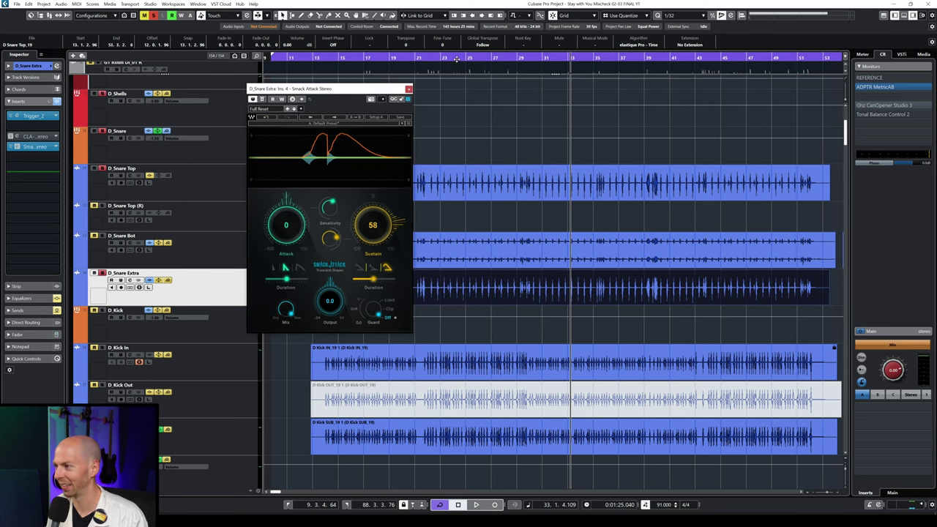
Play the snare extra and bypass Smack Attack to hear it without the effect
{"action": "key", "text": "space"}
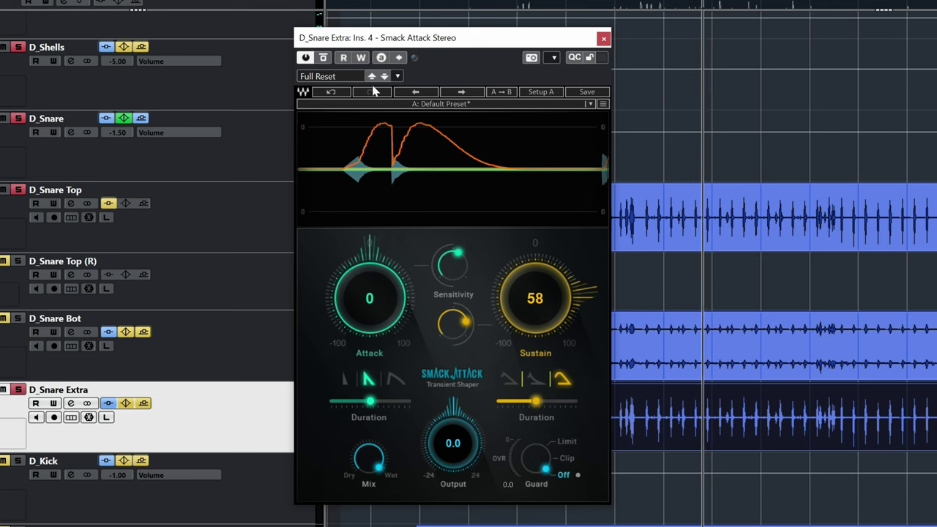
{"action": "left_click", "coordinate": [323, 59]}
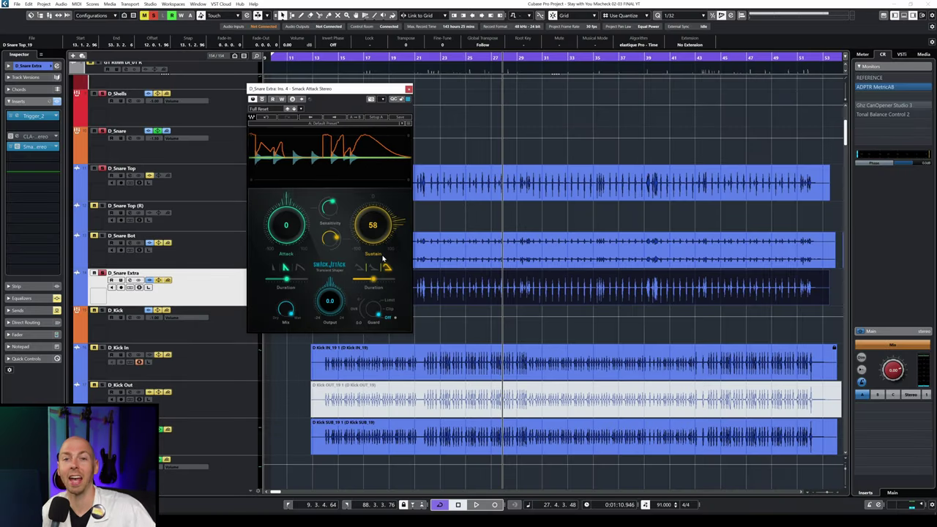
{"action": "key", "text": "space"}
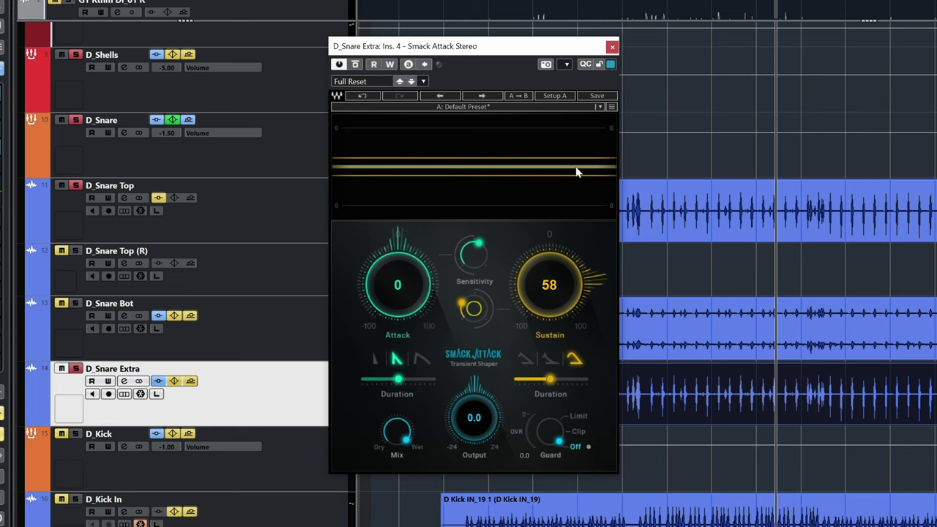
During playback, try Smack Attack sustain sensitivity at 35.4 and 11.2, then settle on 17.0
{"action": "key", "text": "space"}
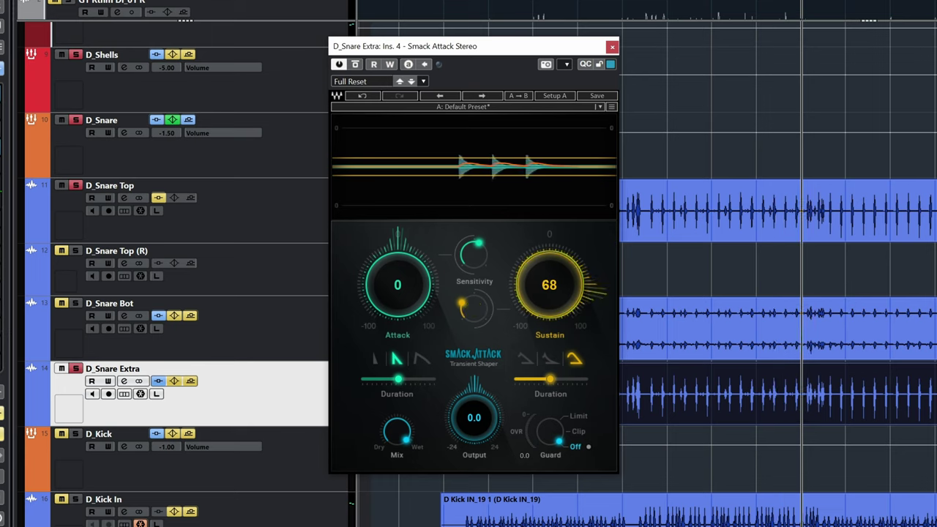
{"action": "left_click_drag", "start_coordinate": [472, 308], "coordinate": [472, 297]}
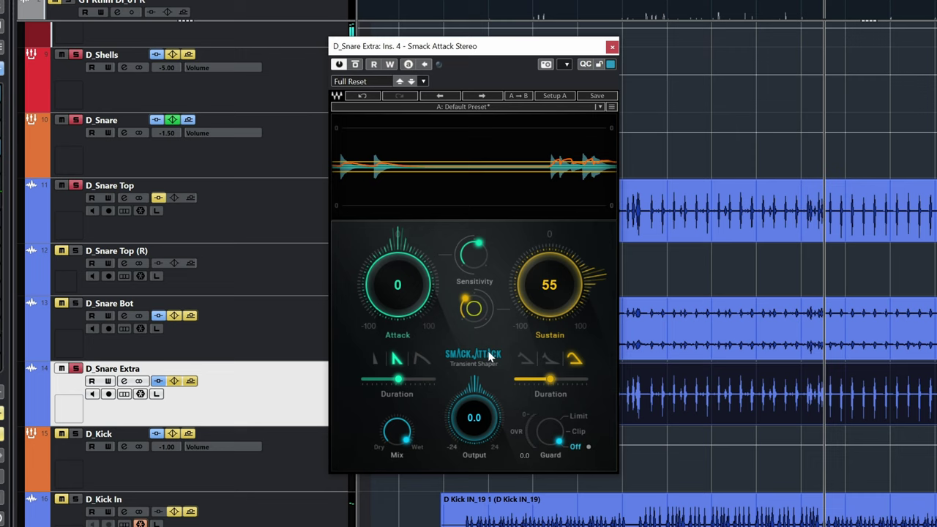
{"action": "left_click_drag", "start_coordinate": [472, 313], "coordinate": [472, 331]}
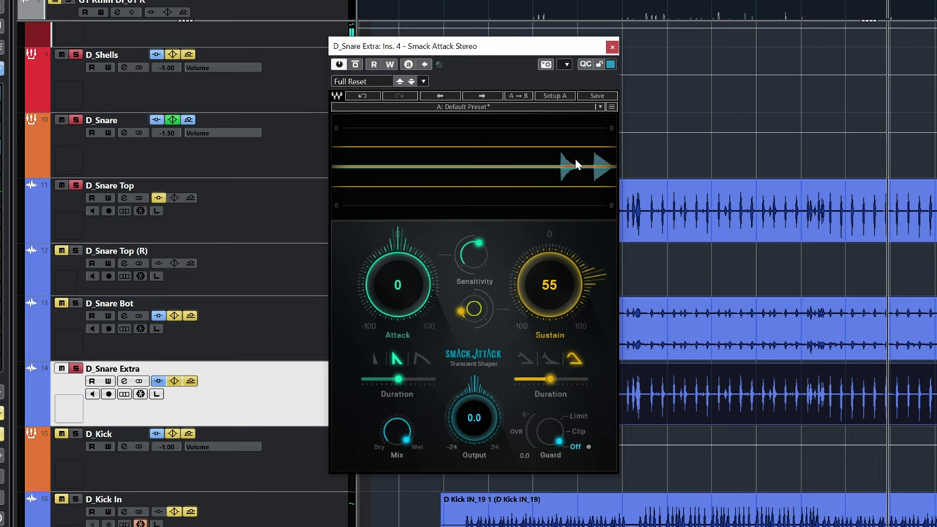
{"action": "left_click_drag", "start_coordinate": [474, 309], "coordinate": [473, 257]}
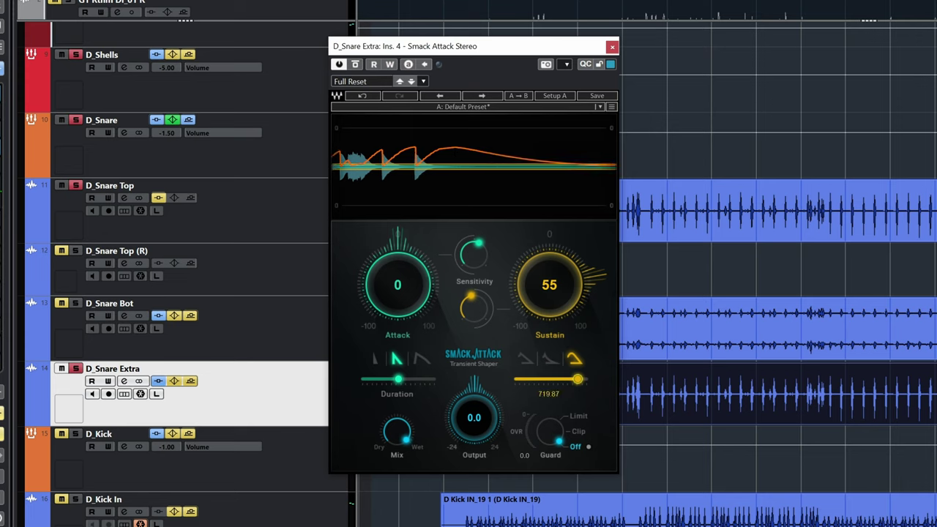
Shorten Smack Attack's sustain duration to 39.31, then lengthen it to 199.25
{"action": "left_click_drag", "start_coordinate": [538, 380], "coordinate": [519, 380]}
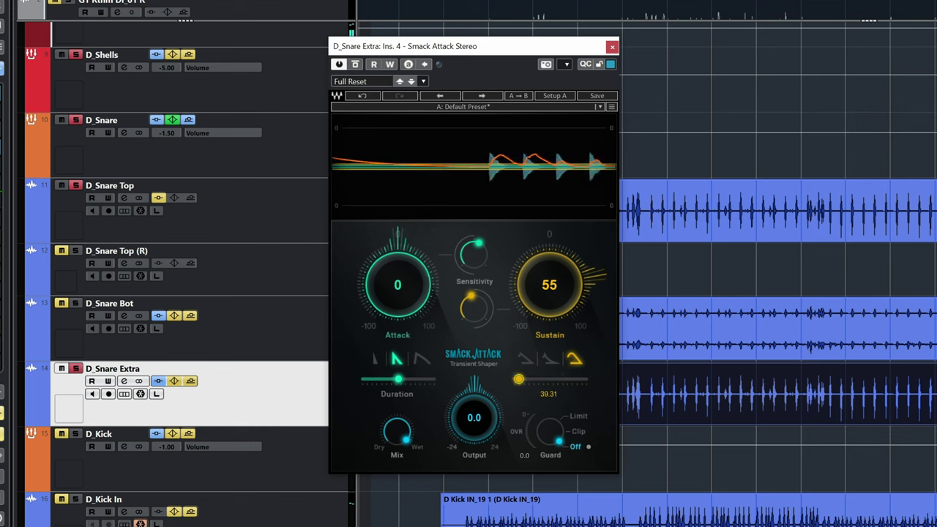
{"action": "left_click_drag", "start_coordinate": [519, 380], "coordinate": [554, 380]}
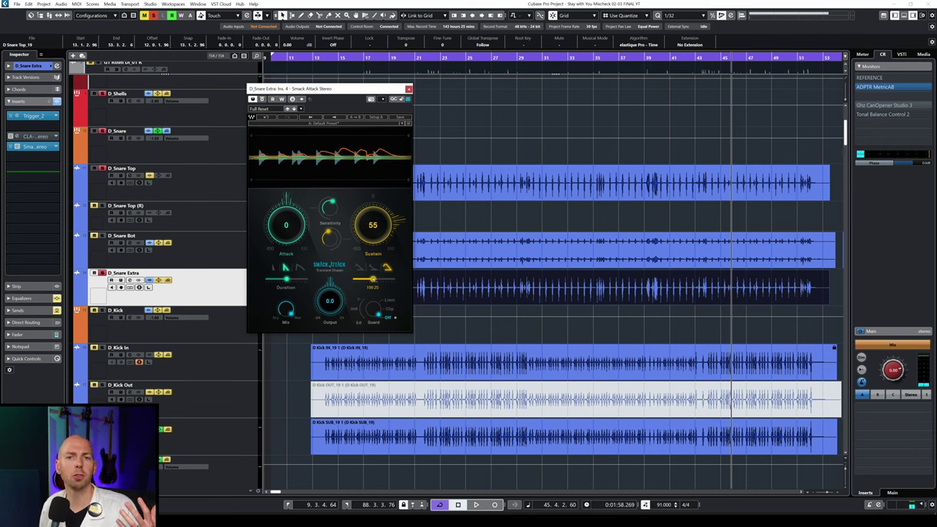
Close the Smack Attack editor and compare the snare with CLA-76 and Smack Attack bypassed in turn
{"action": "left_click", "coordinate": [35, 148]}
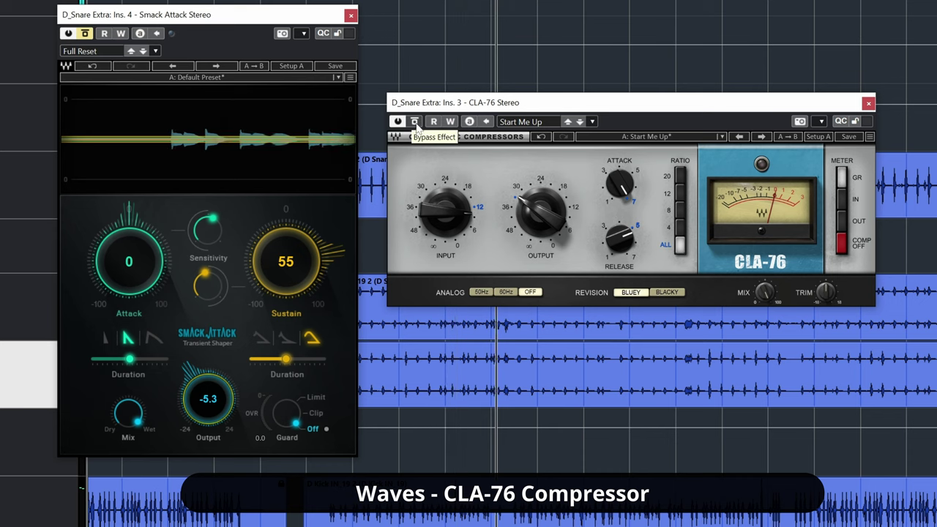
{"action": "left_click", "coordinate": [415, 122]}
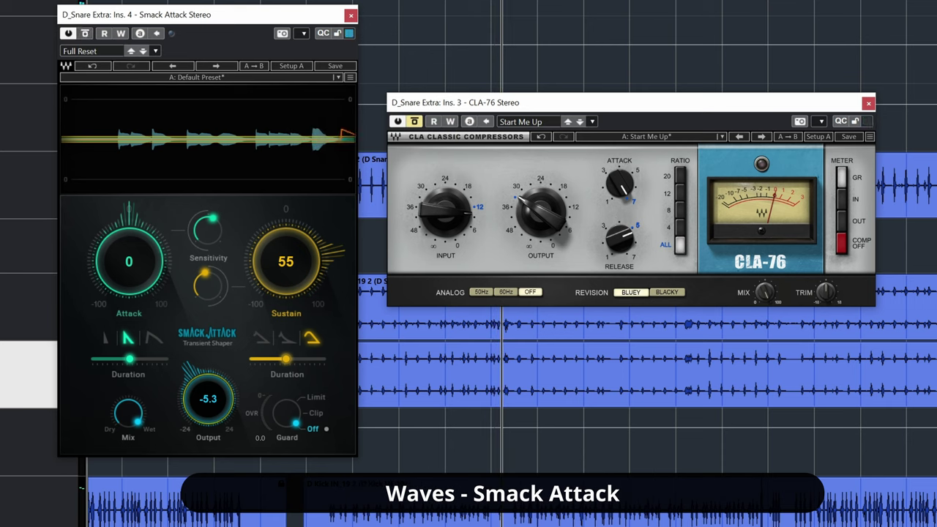
{"action": "left_click", "coordinate": [85, 34]}
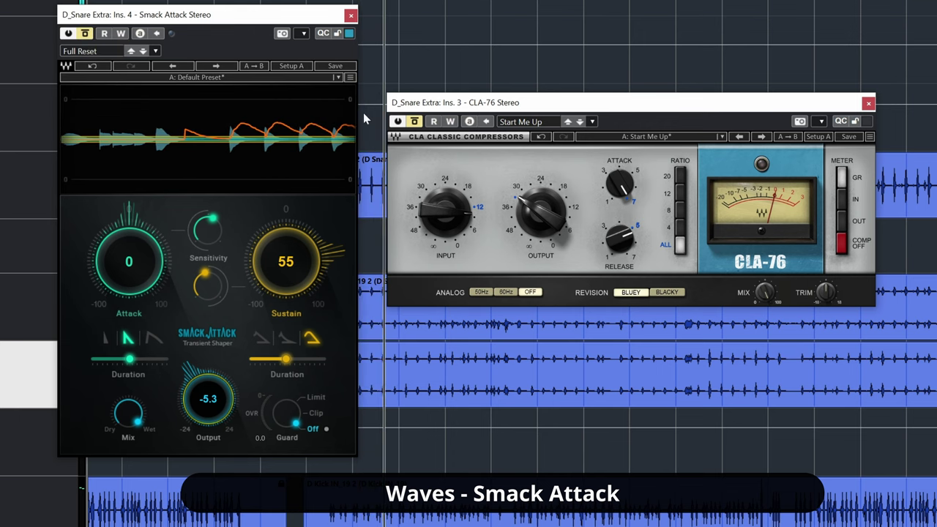
{"action": "left_click", "coordinate": [415, 122]}
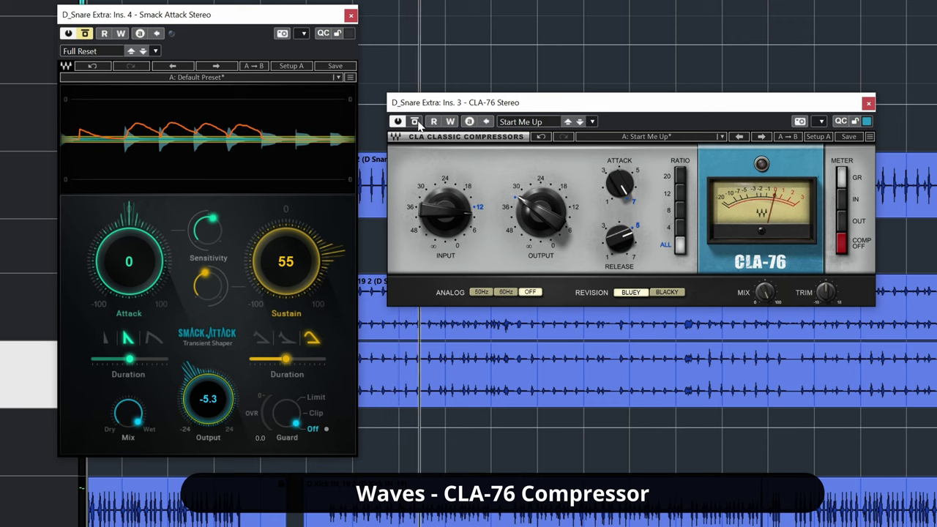
{"action": "left_click", "coordinate": [85, 34]}
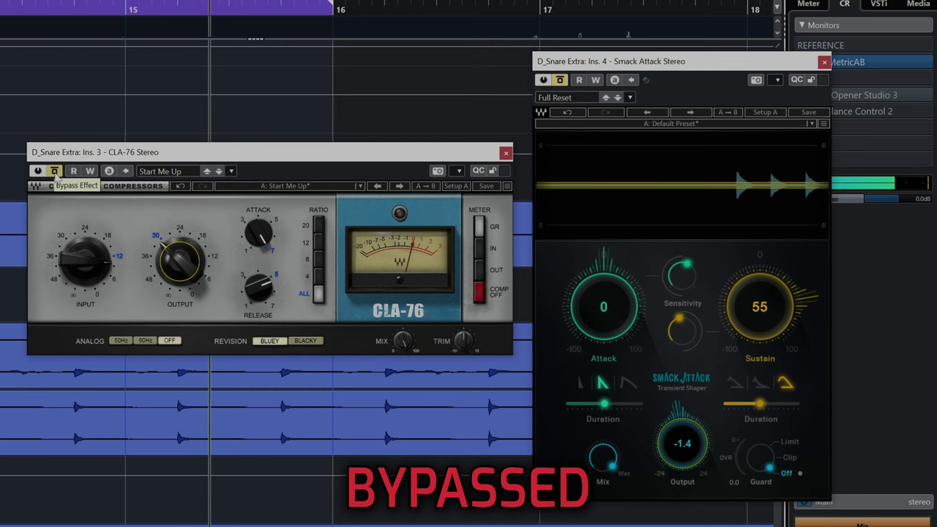
A/B the snare extra by toggling CLA-76 and Smack Attack bypass, ending with CLA-76 active
{"action": "left_click", "coordinate": [54, 171]}
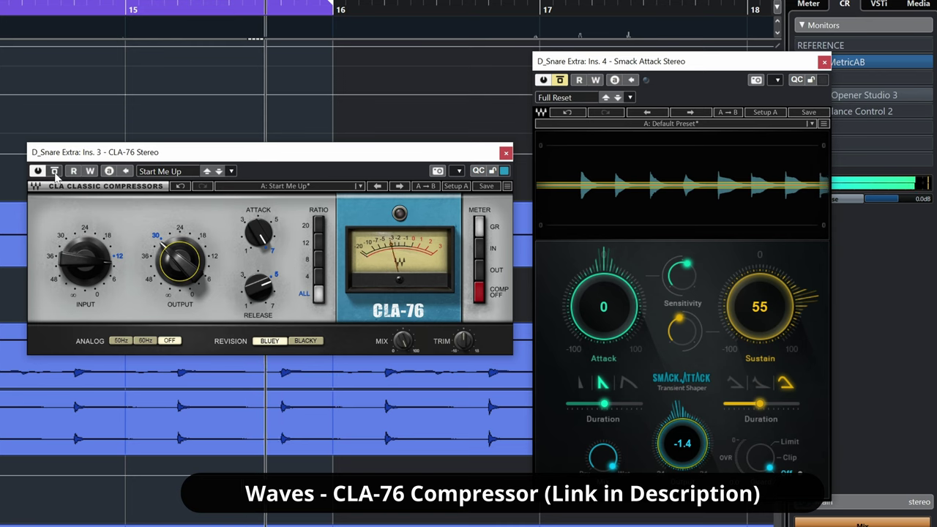
{"action": "left_click", "coordinate": [54, 172]}
{"action": "left_click", "coordinate": [561, 82]}
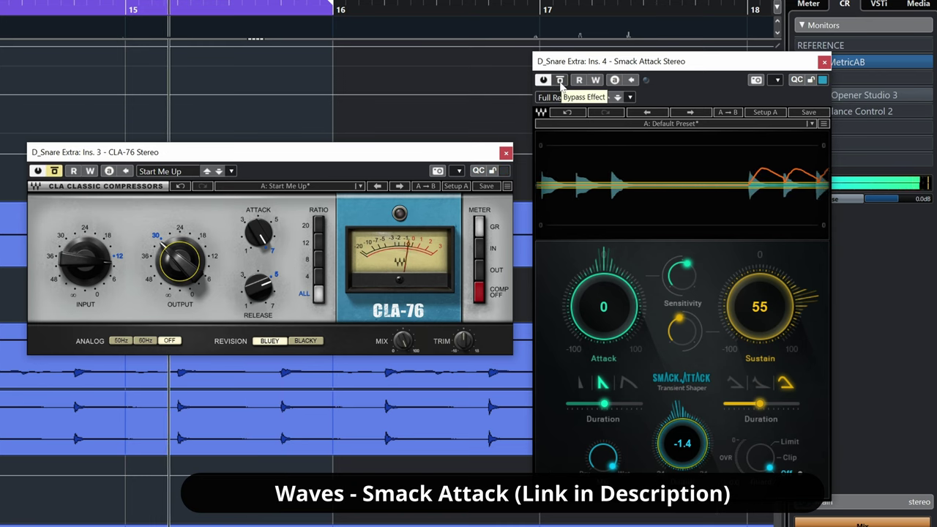
{"action": "left_click", "coordinate": [561, 82]}
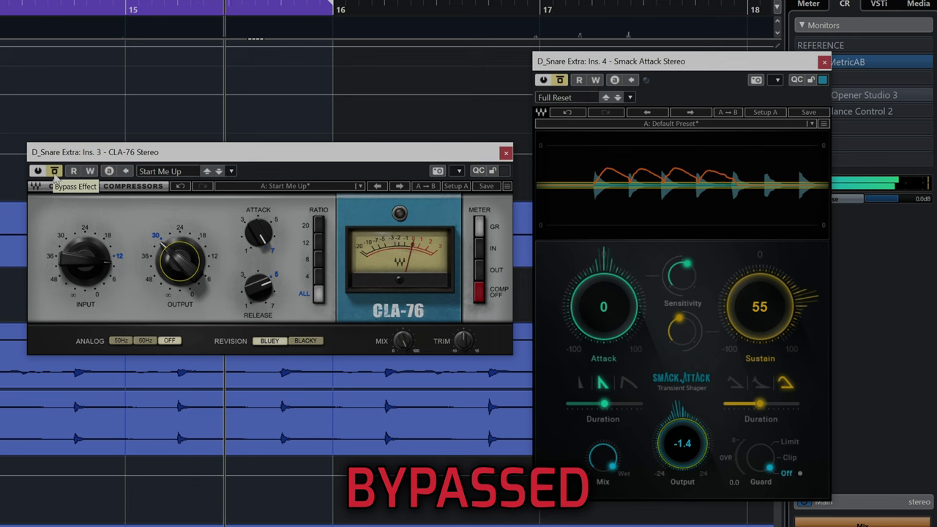
{"action": "left_click", "coordinate": [54, 171]}
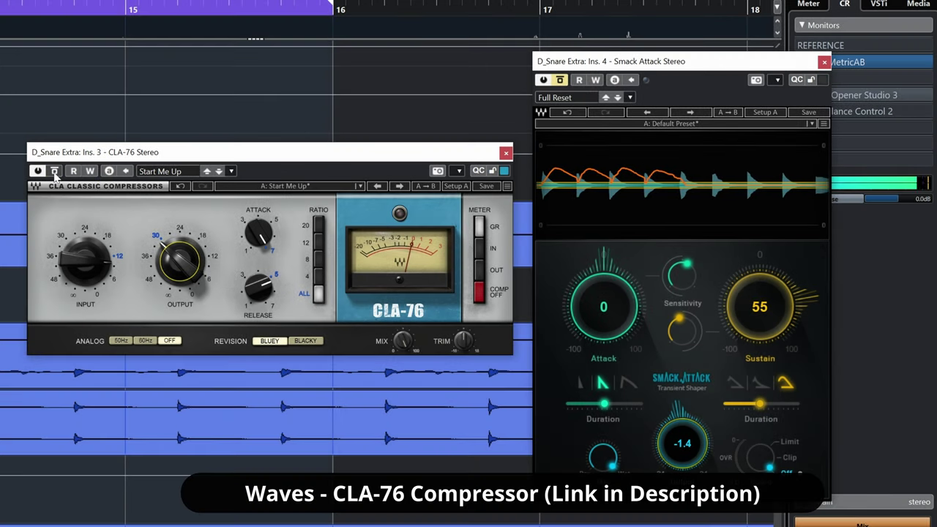